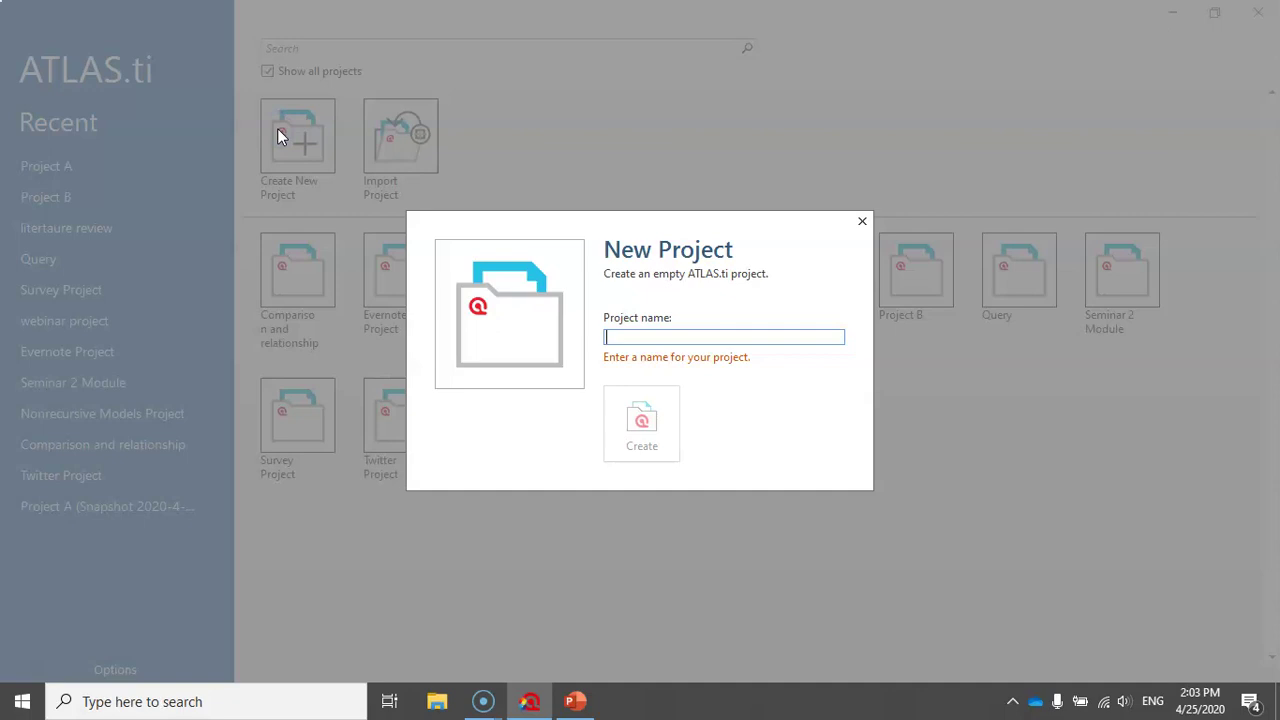
Step: Create a new empty project named "focus group coding"
type("focus ")
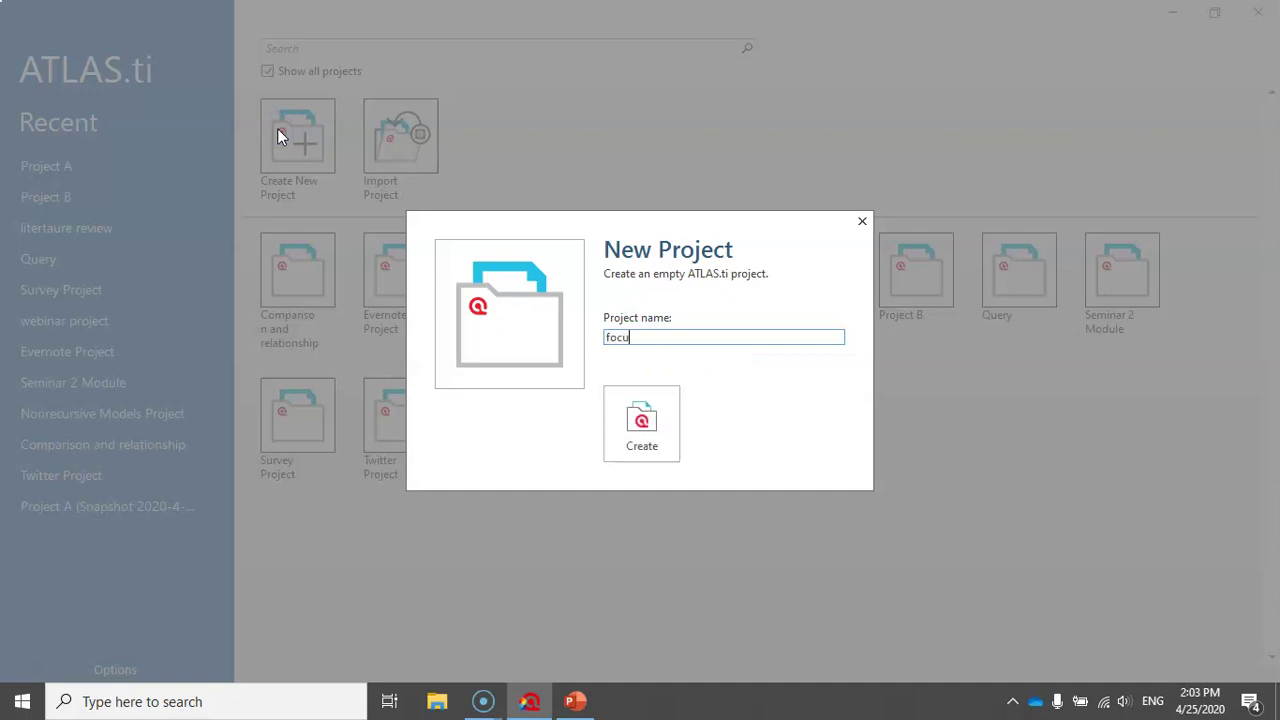
type("group d")
key("BackSpace")
type("coding")
left_click(614, 418)
left_click(727, 423)
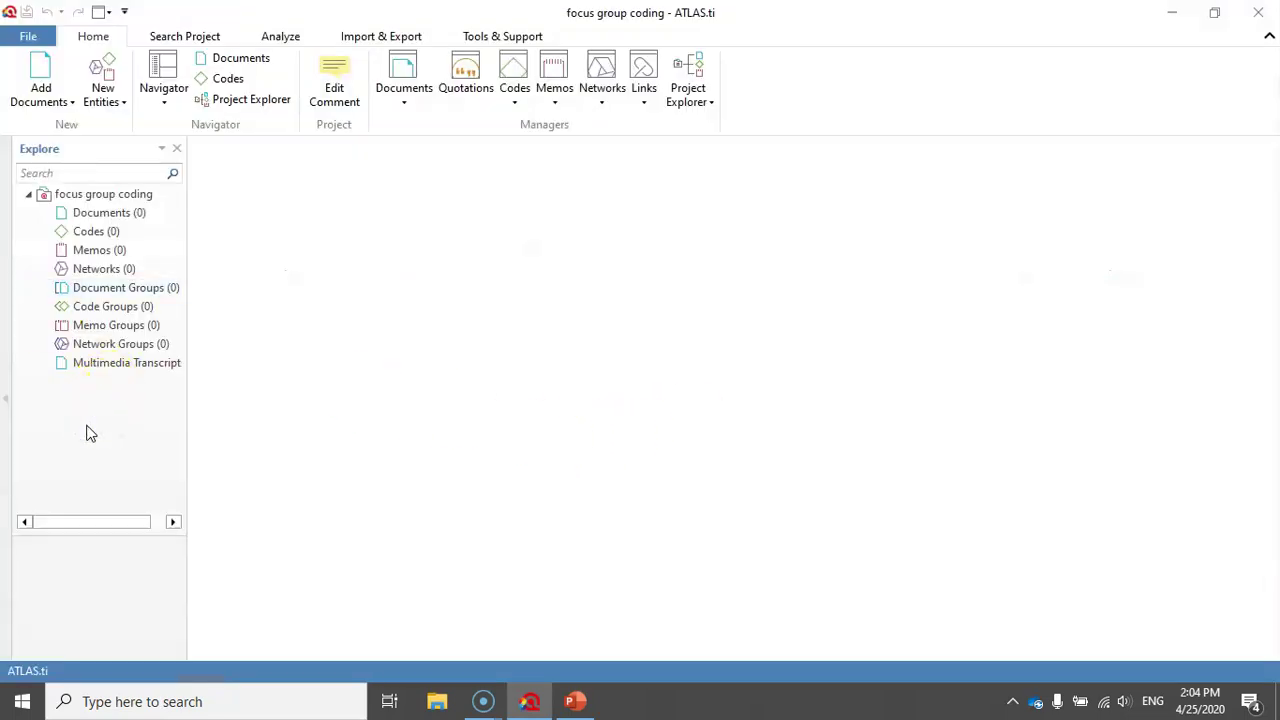
Step: Add the document "DOC file 1- Focus Group- Site A" from the Desktop folder "documents For ATLAS.ti" to the project
left_click(41, 72)
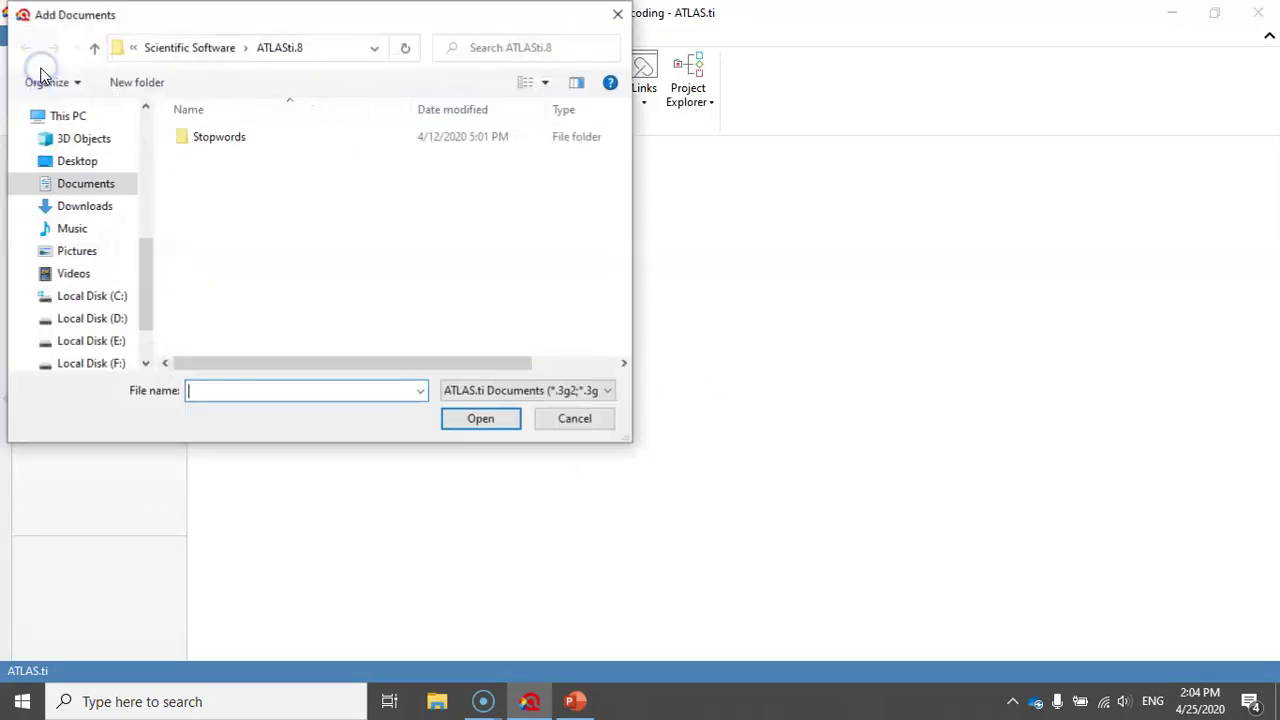
left_click(77, 161)
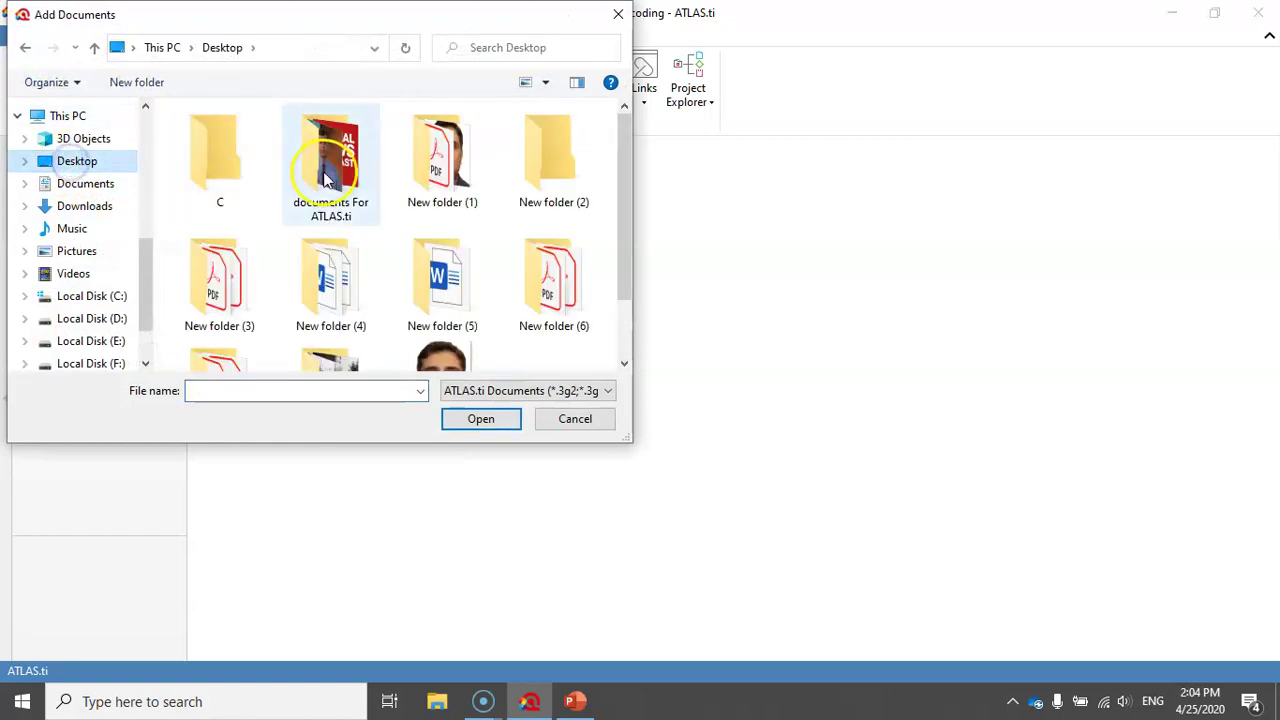
double_click(332, 157)
left_click(266, 159)
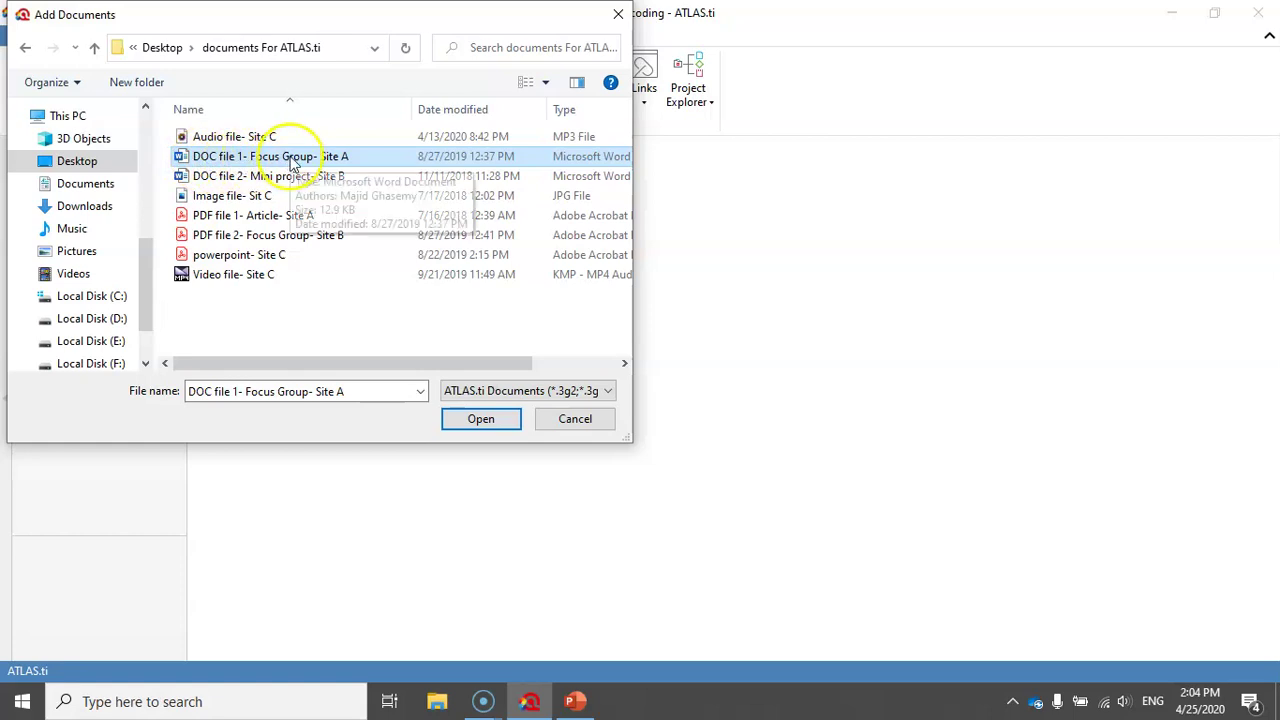
left_click(297, 157)
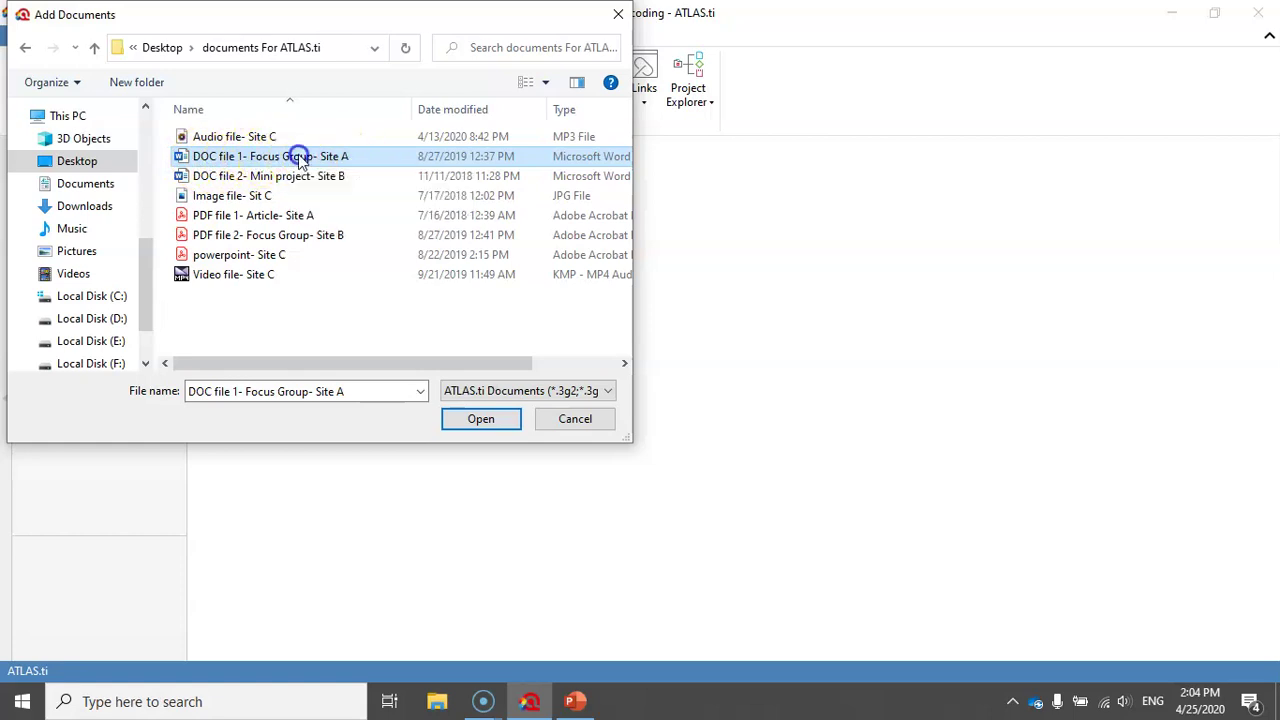
left_click(477, 419)
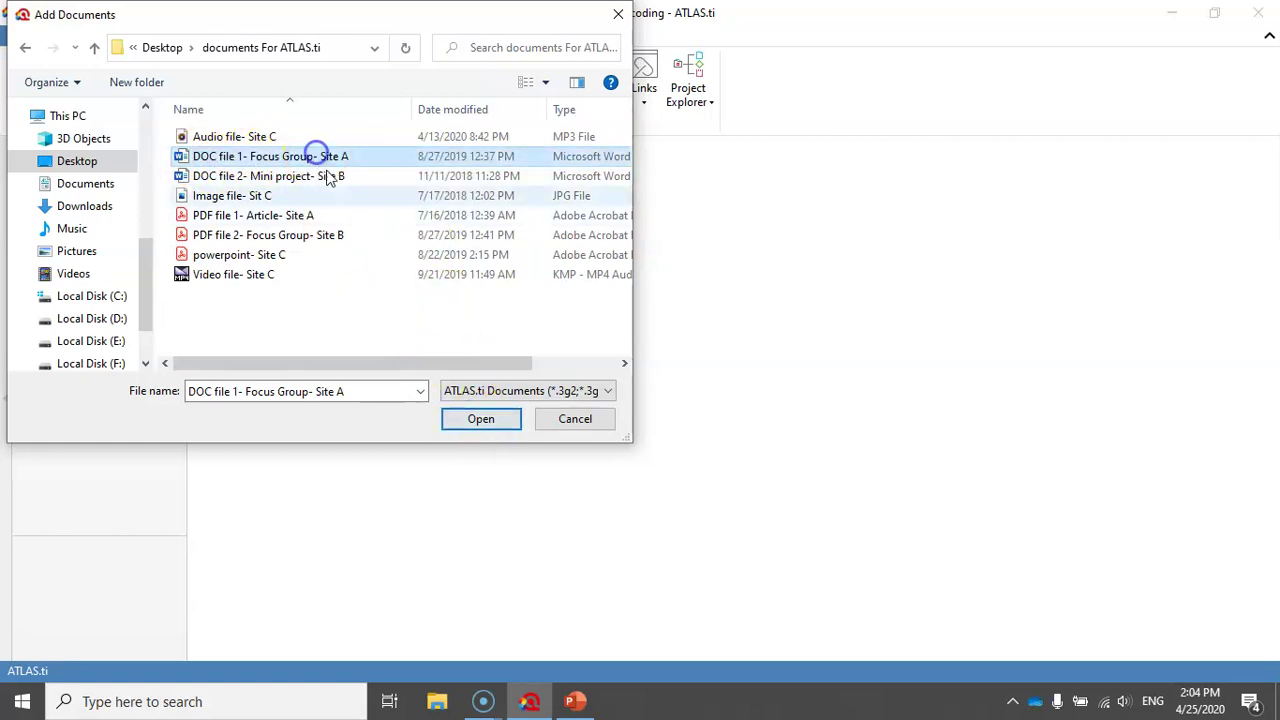
left_click(513, 420)
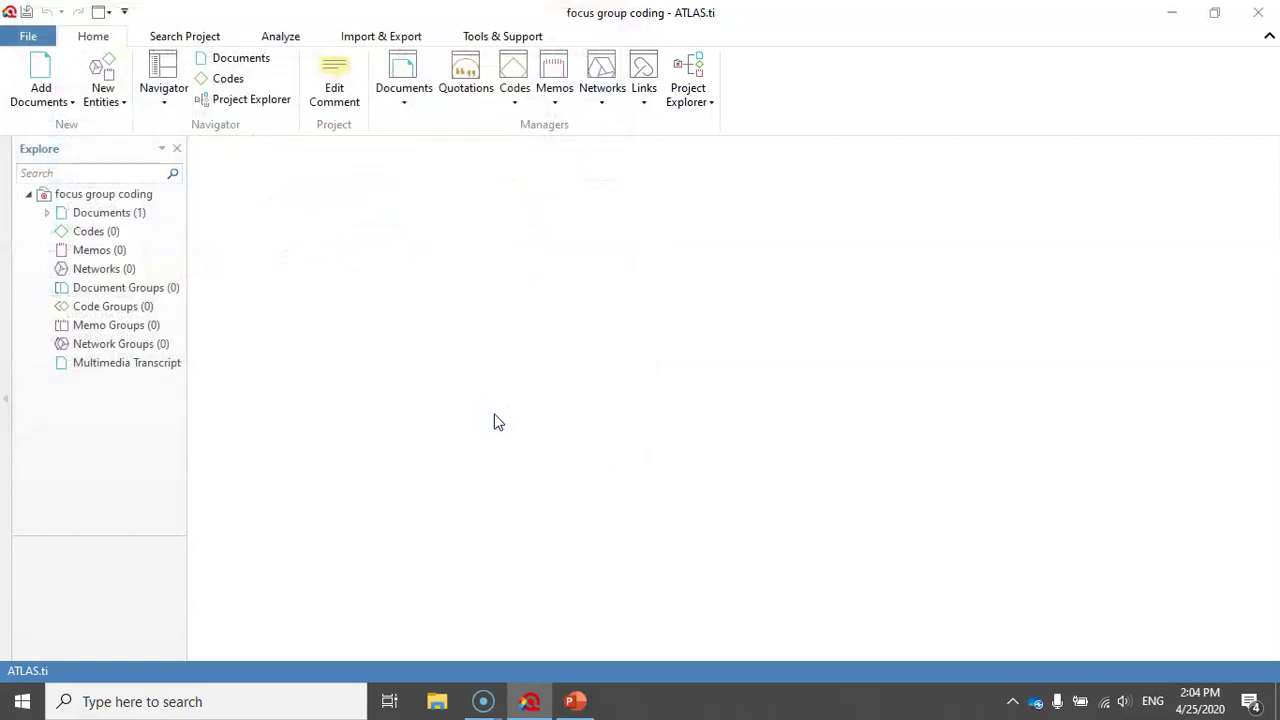
Step: Open the imported focus group document, widen the project explorer to fit its name, and highlight the opening question
left_click(46, 212)
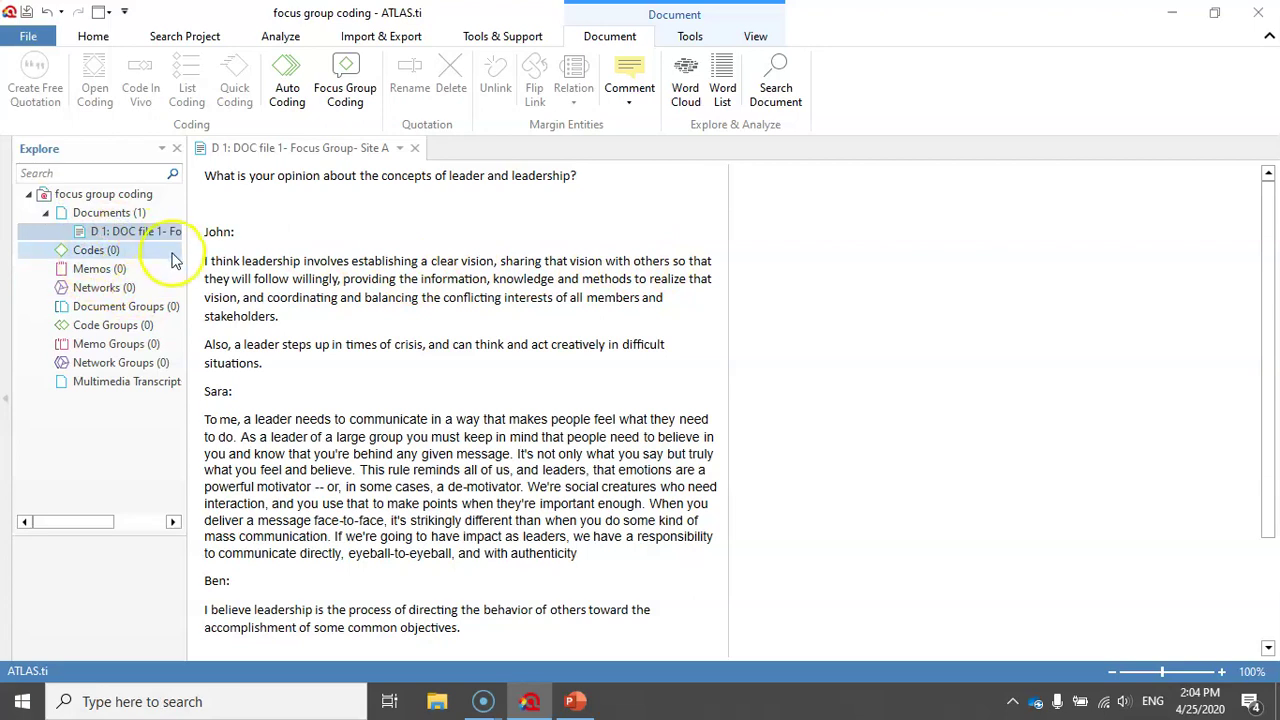
left_click_drag(185, 264, 308, 280)
left_click_drag(714, 176, 286, 171)
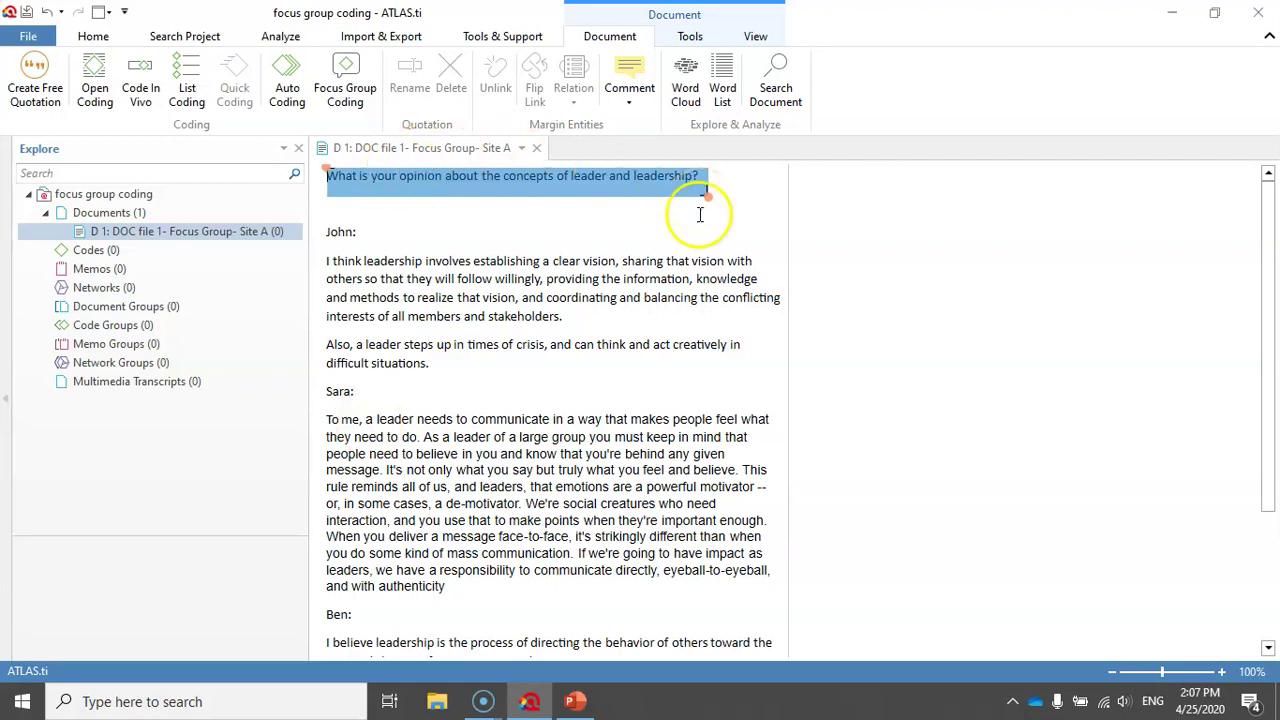
Step: Switch to PowerPoint and read the guidelines for preparing focus group data, including both speaker identifier patterns and the example transcripts
left_click(576, 700)
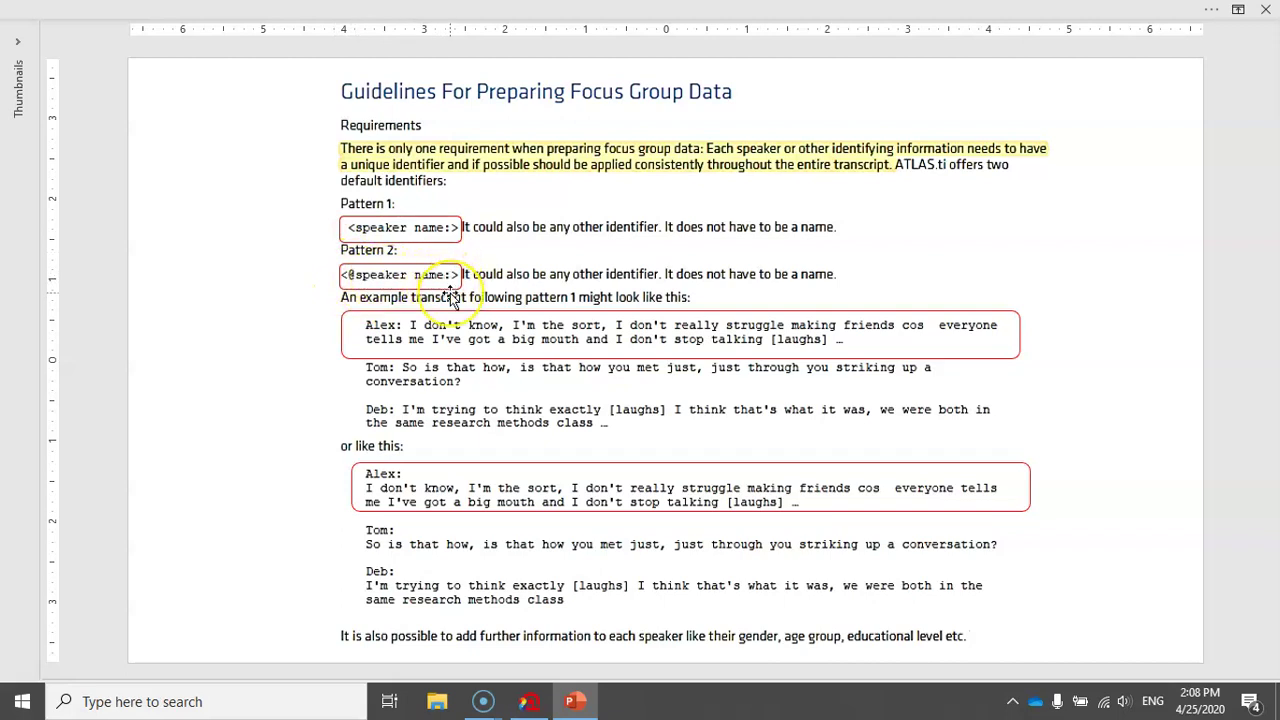
left_click(358, 326)
left_click(265, 333)
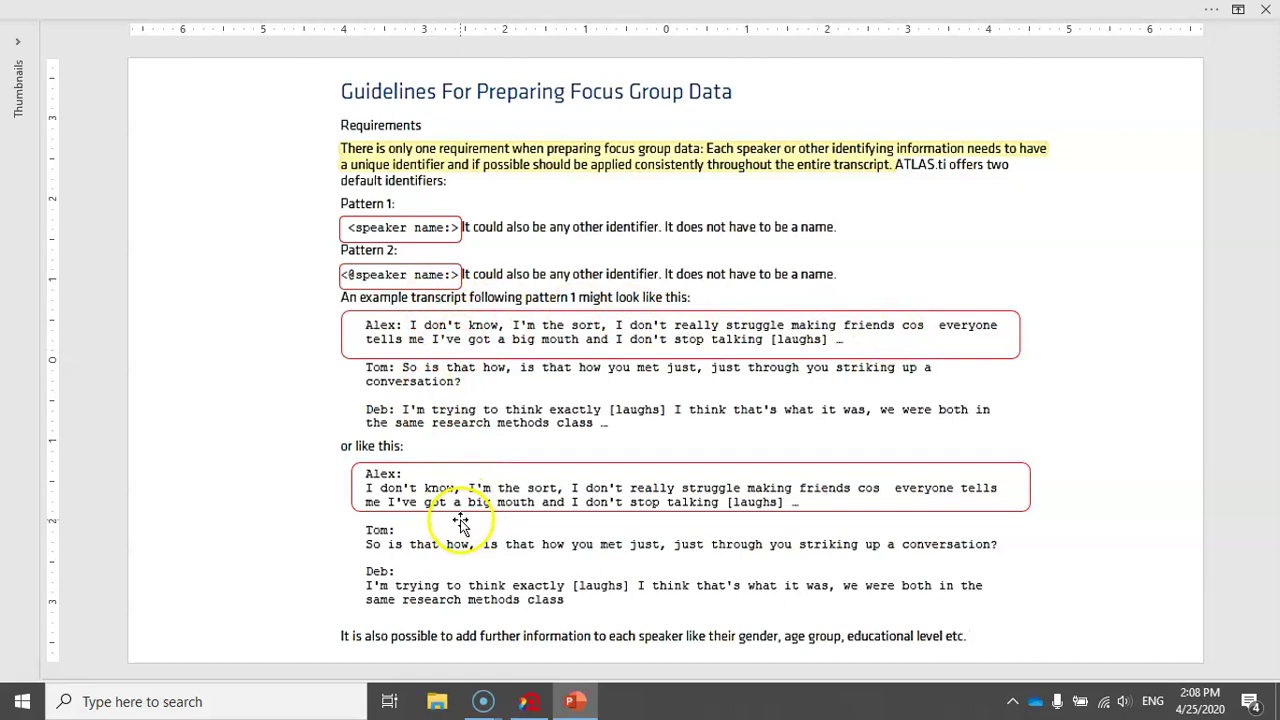
left_click(435, 484)
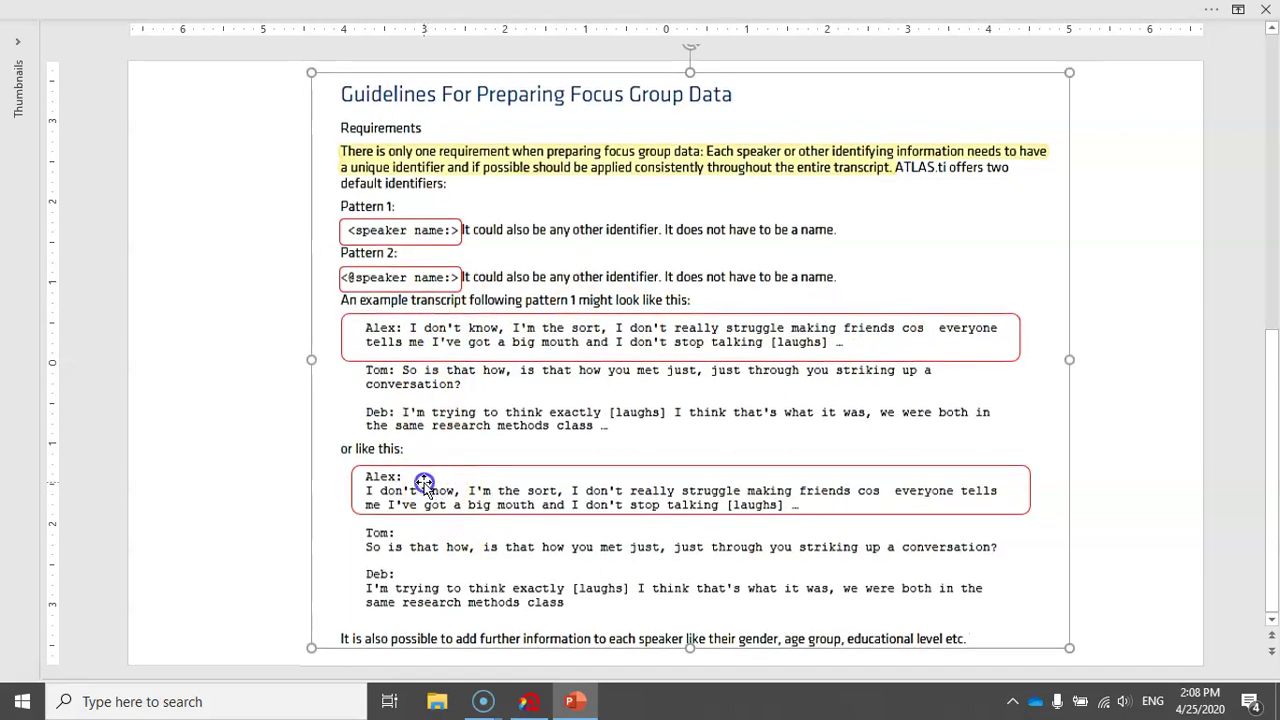
left_click(253, 486)
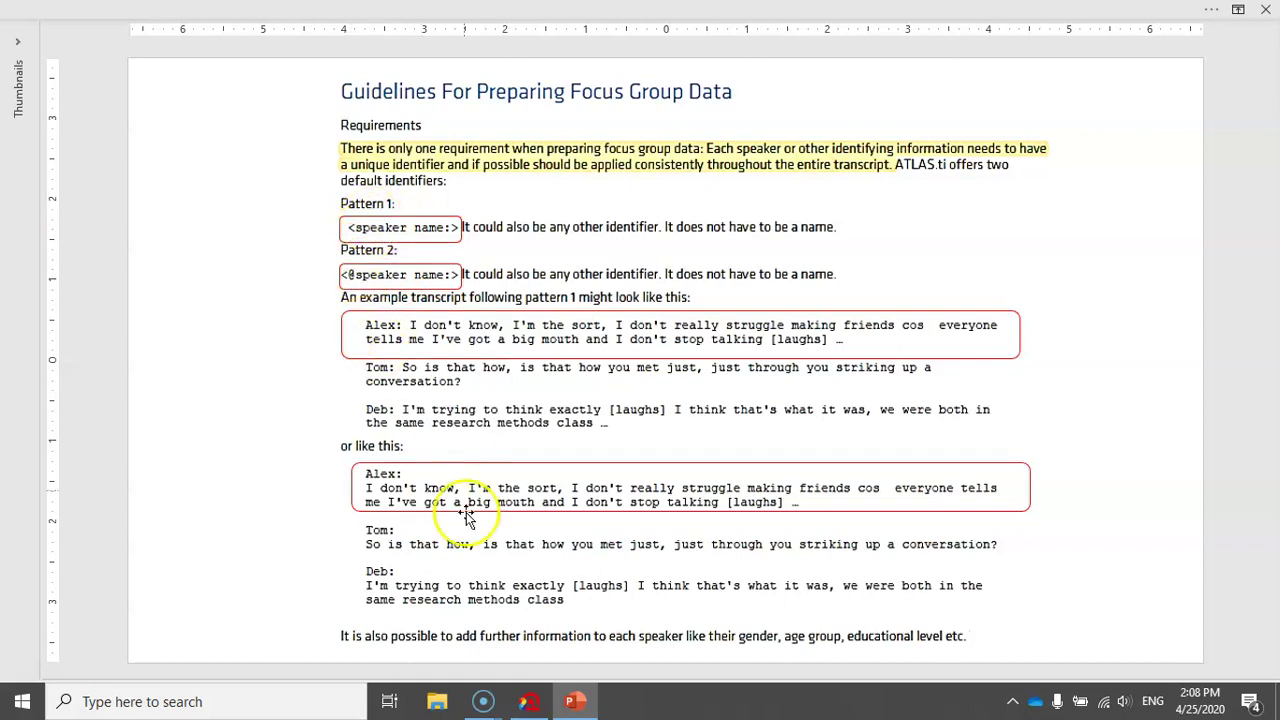
Step: Switch back to ATLAS.ti and check that each speaker in the transcript is marked with a name followed by a colon
left_click(530, 704)
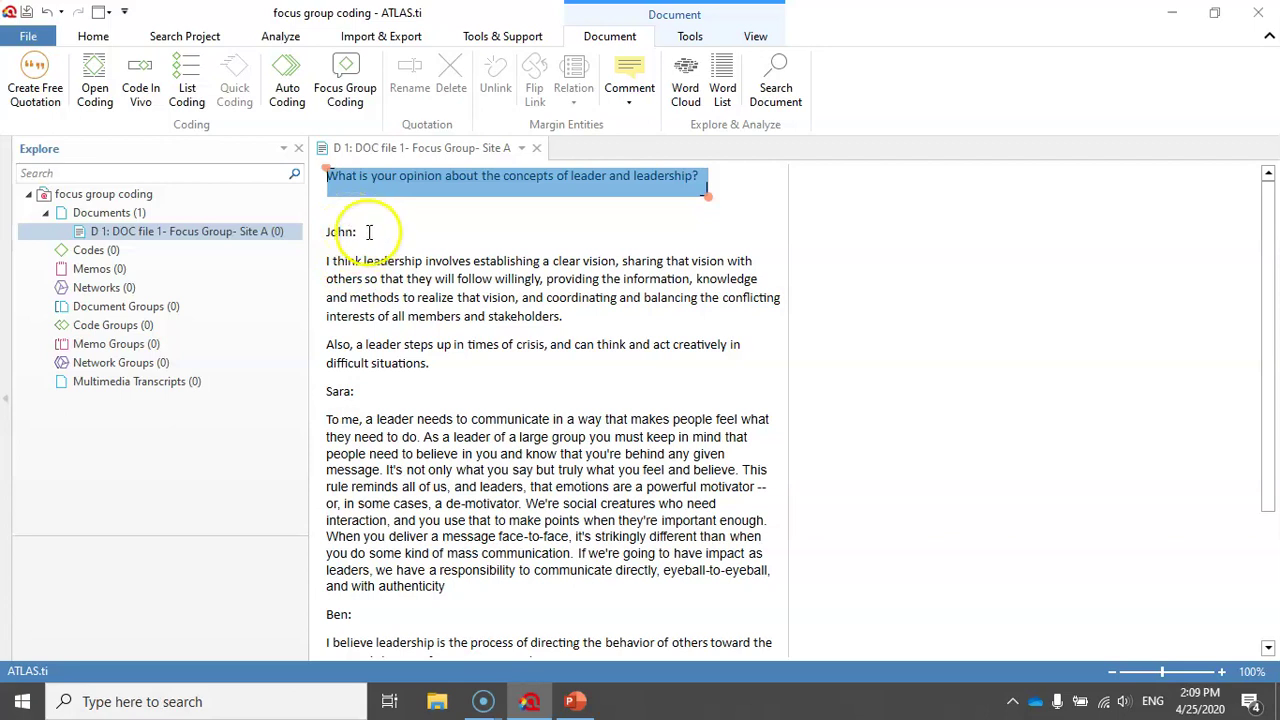
left_click_drag(369, 232, 305, 231)
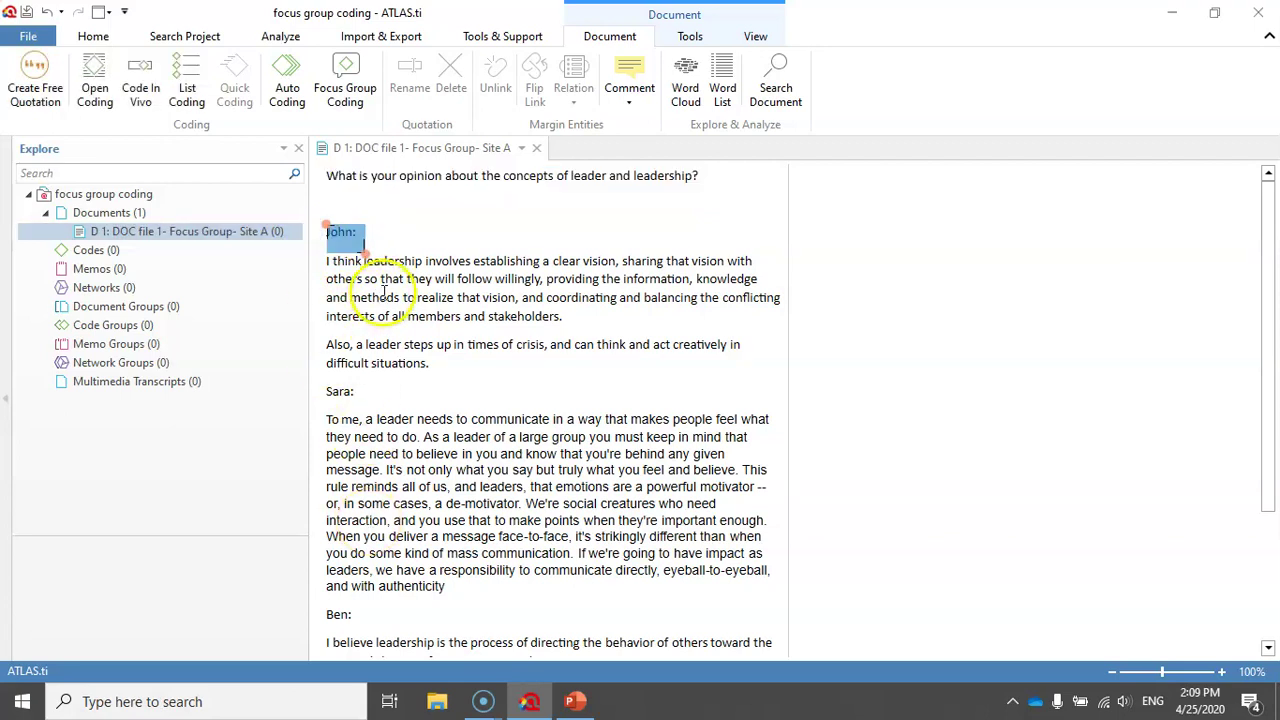
left_click_drag(367, 393, 298, 391)
left_click_drag(365, 615, 305, 613)
scroll(420, 570, "down", 2)
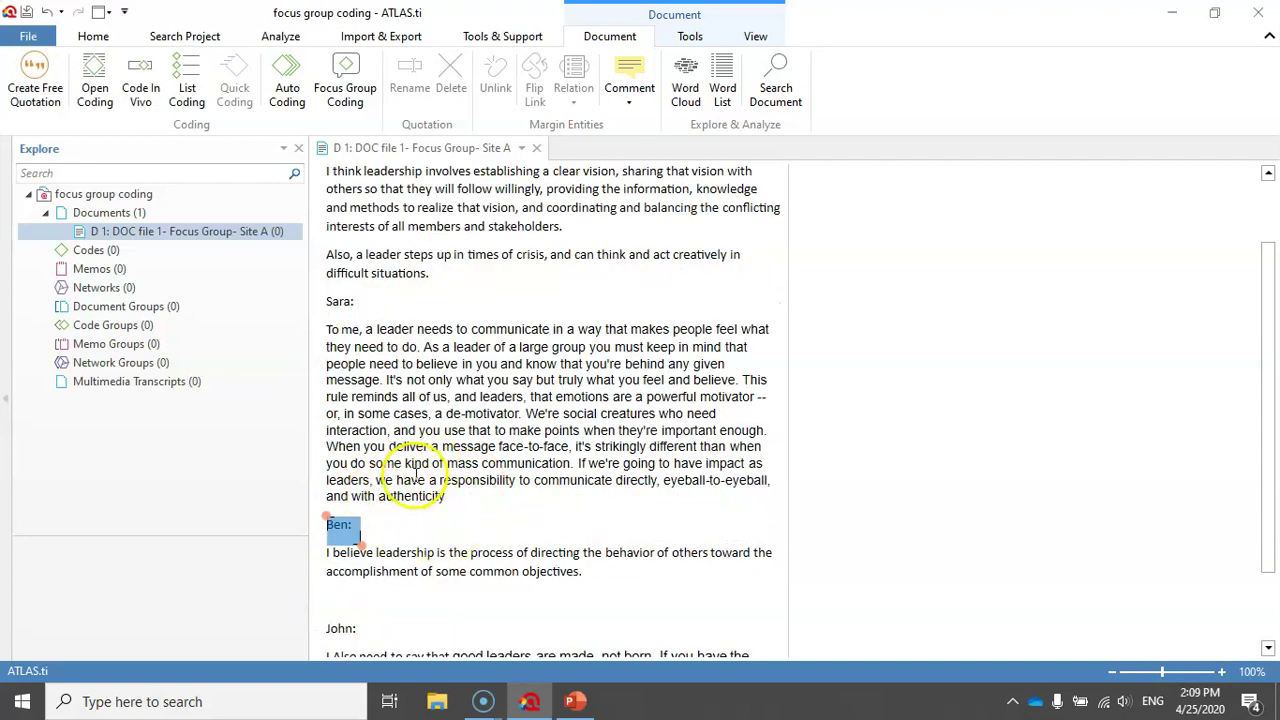
scroll(440, 480, "down", 1)
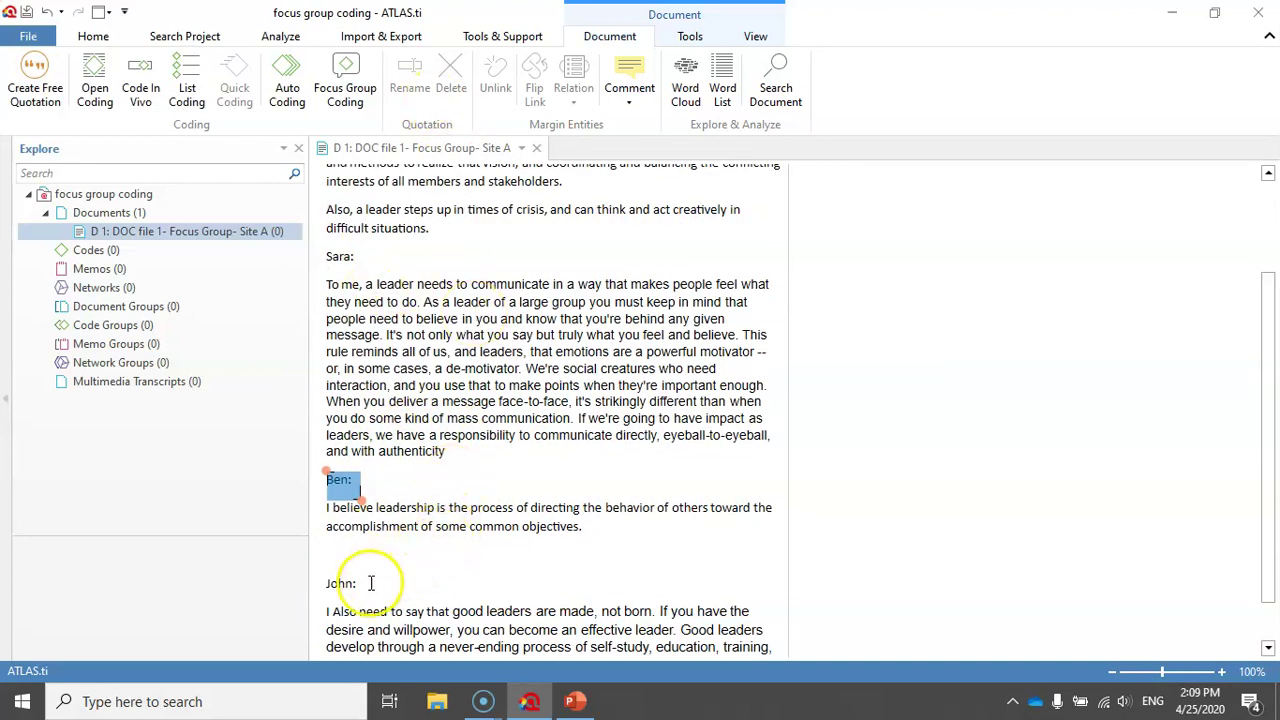
left_click_drag(371, 583, 300, 586)
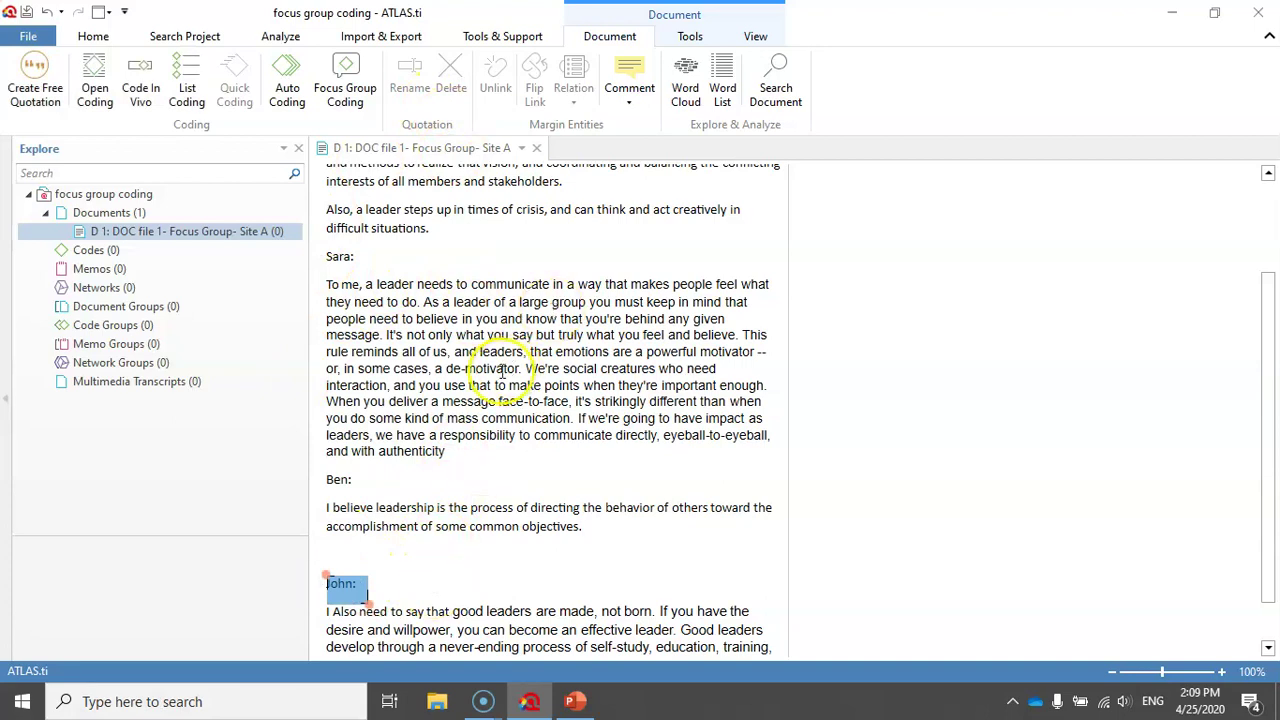
left_click(481, 340)
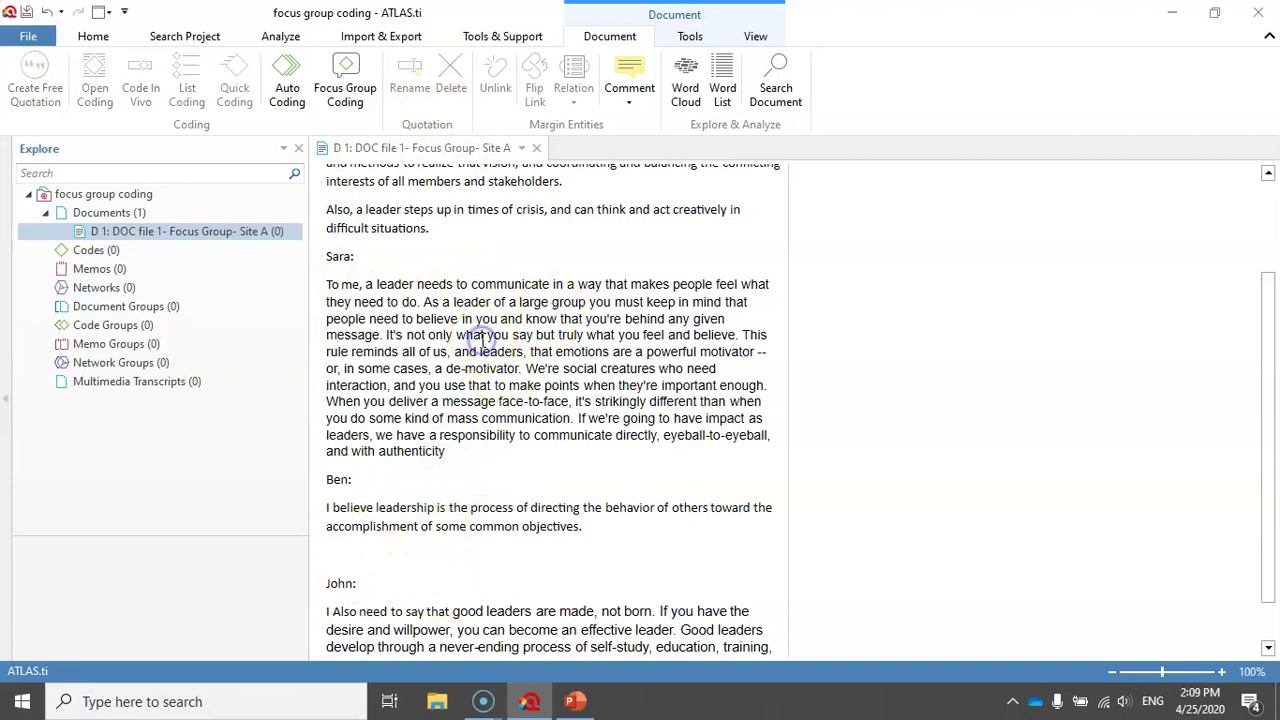
Step: Start Focus Group Coding on the transcript and detect the participants with Pattern 1
left_click(345, 74)
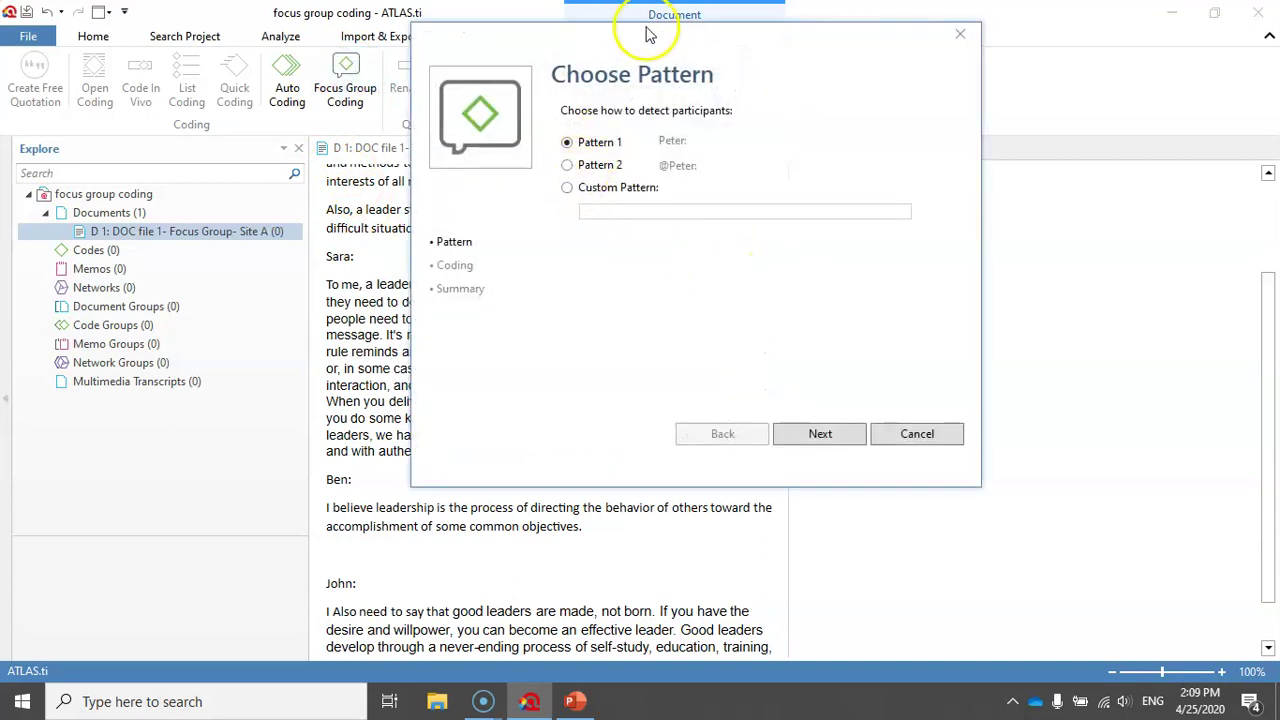
left_click_drag(645, 34, 810, 46)
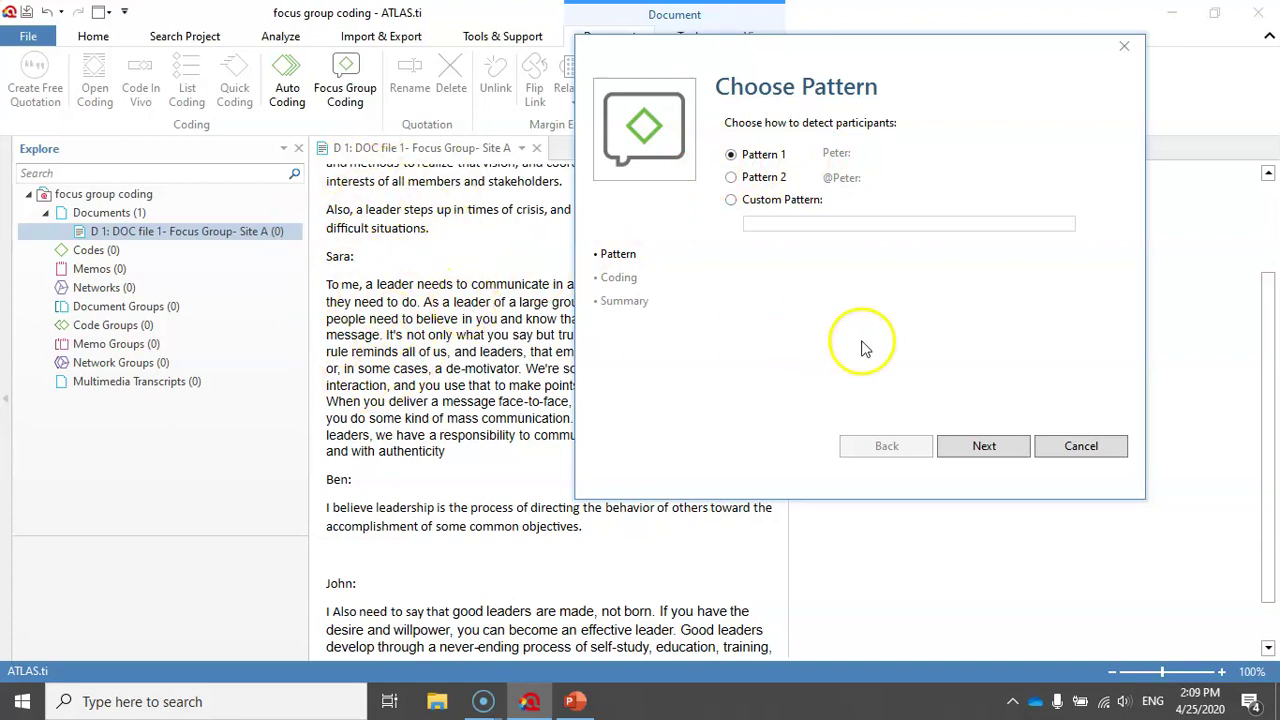
left_click(983, 447)
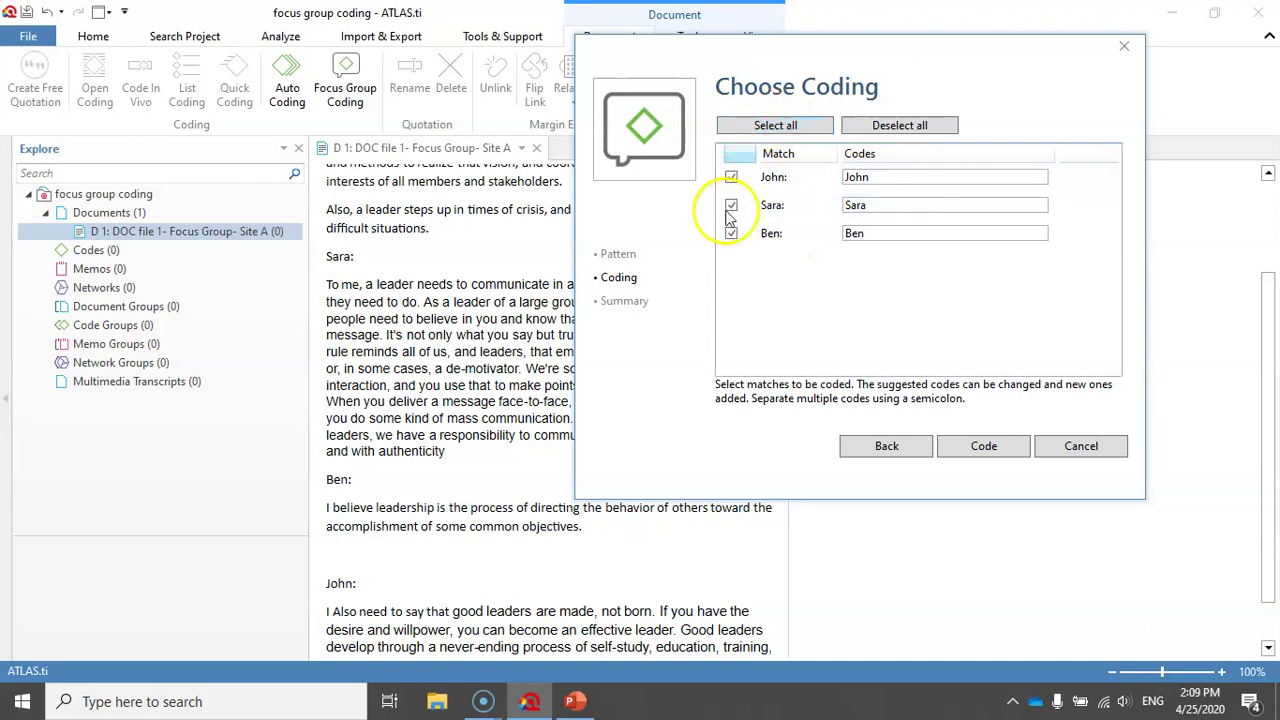
Step: Add codes male; married; teacher to the first speaker, female; single; student to the second, male; married; student to the third, and create the codings
left_click(895, 177)
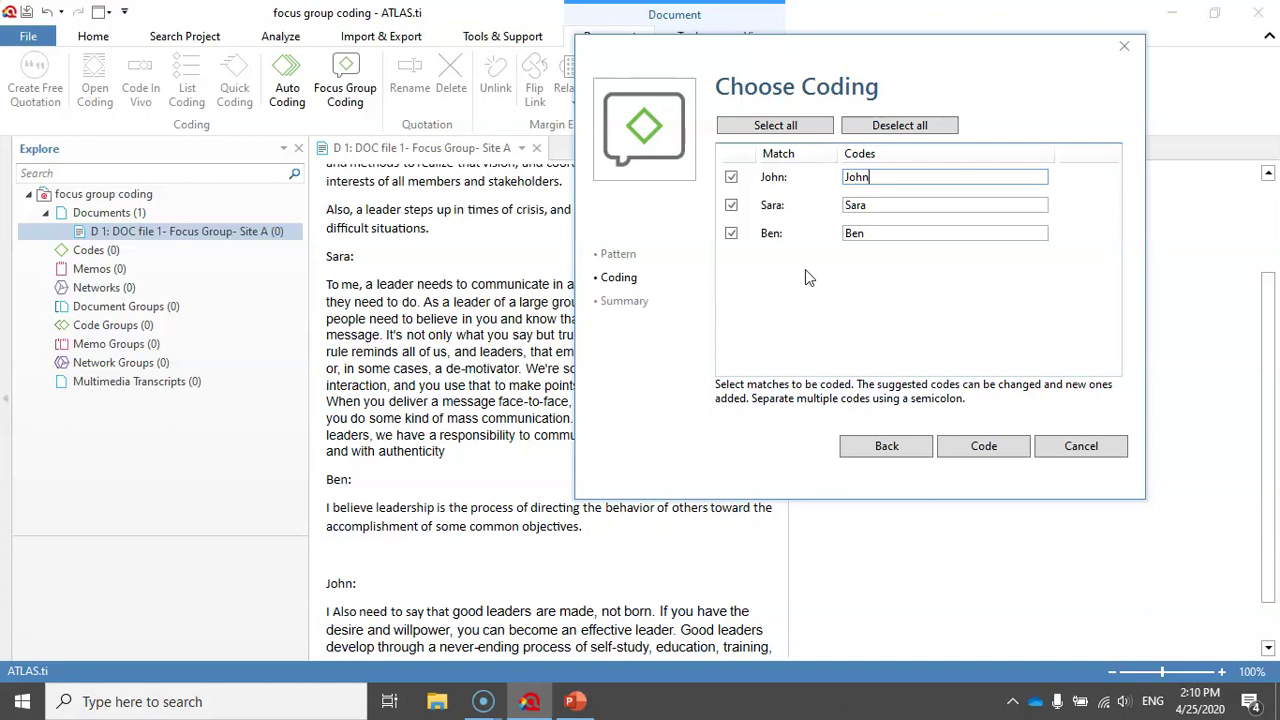
type("; male; married")
type("; teacher")
left_click(881, 204)
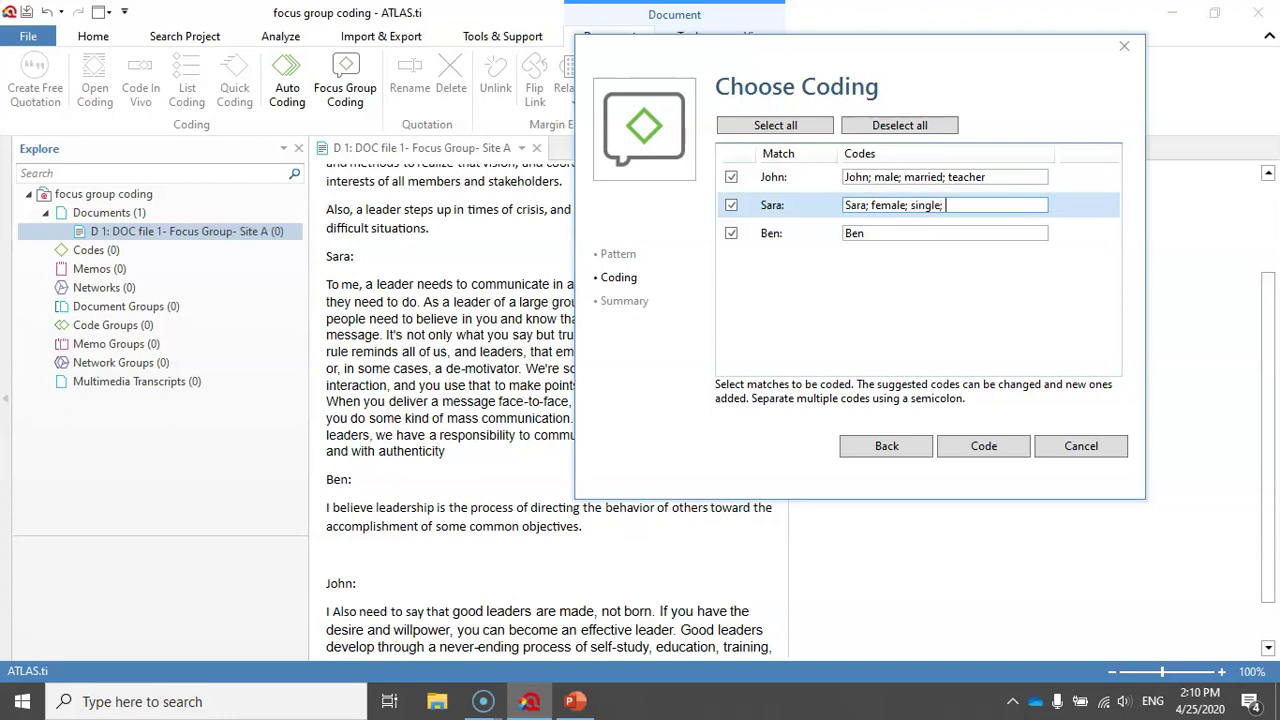
left_click(905, 237)
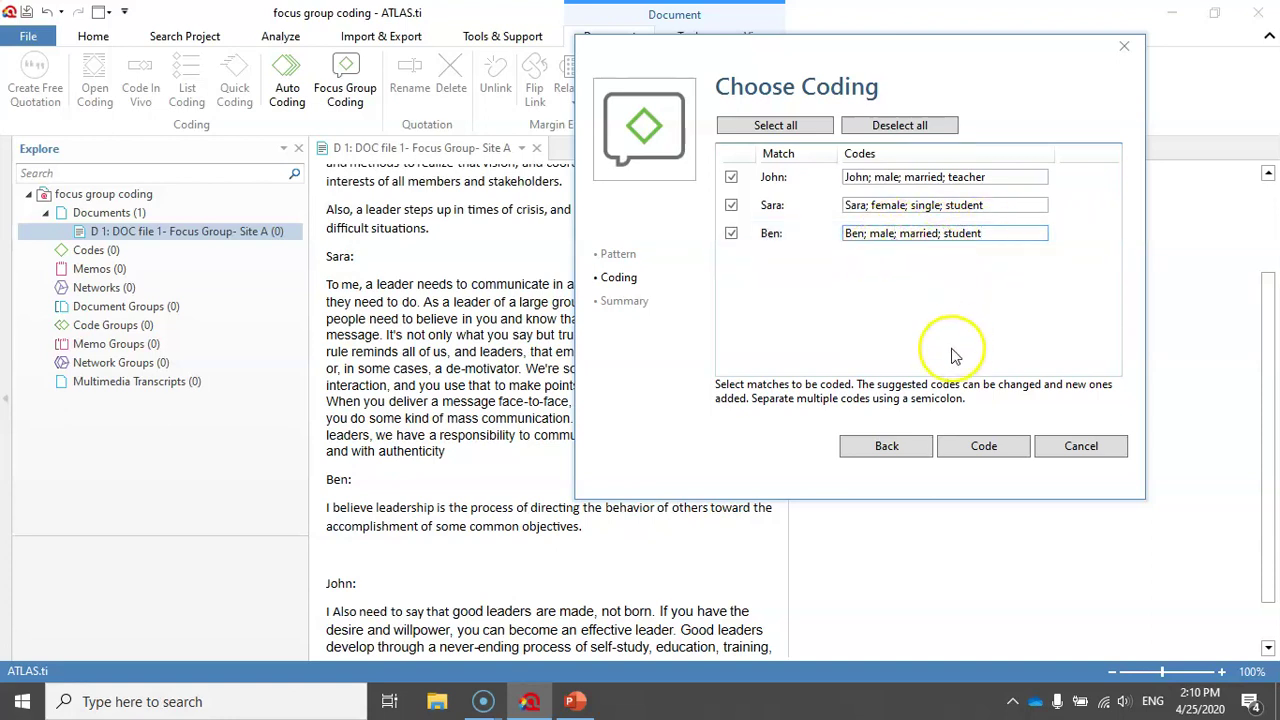
left_click(990, 446)
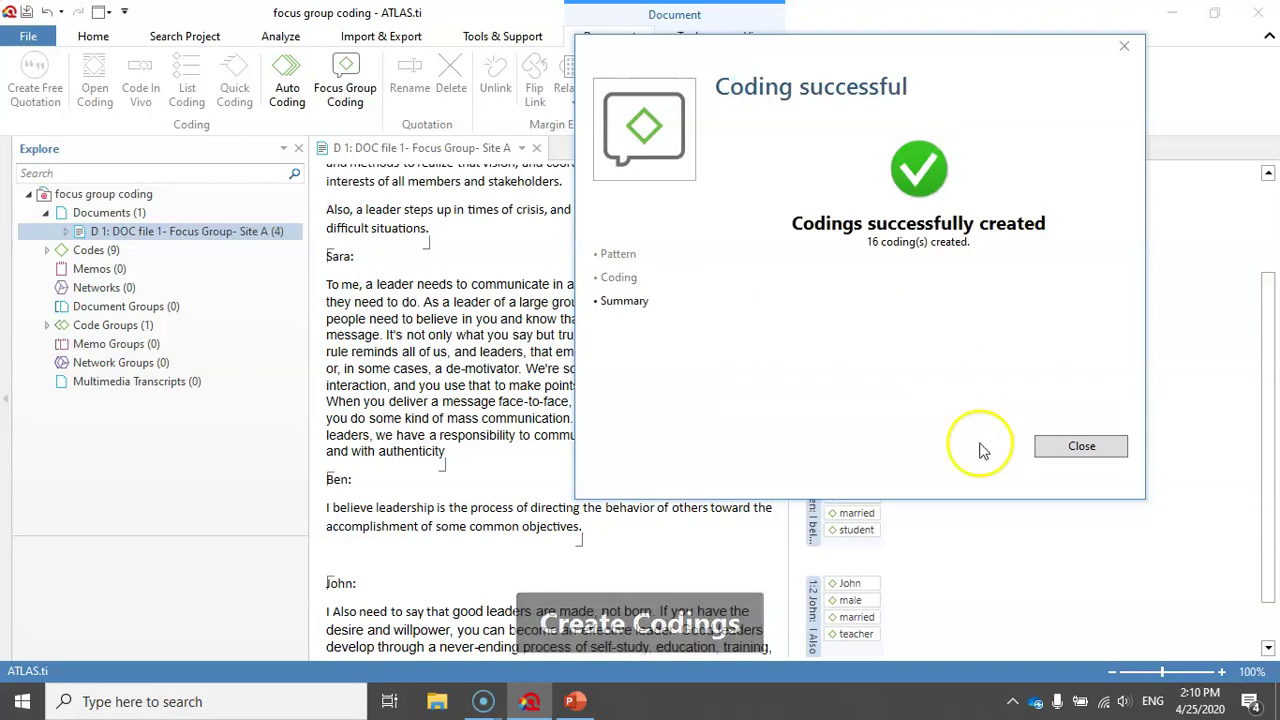
left_click(1080, 447)
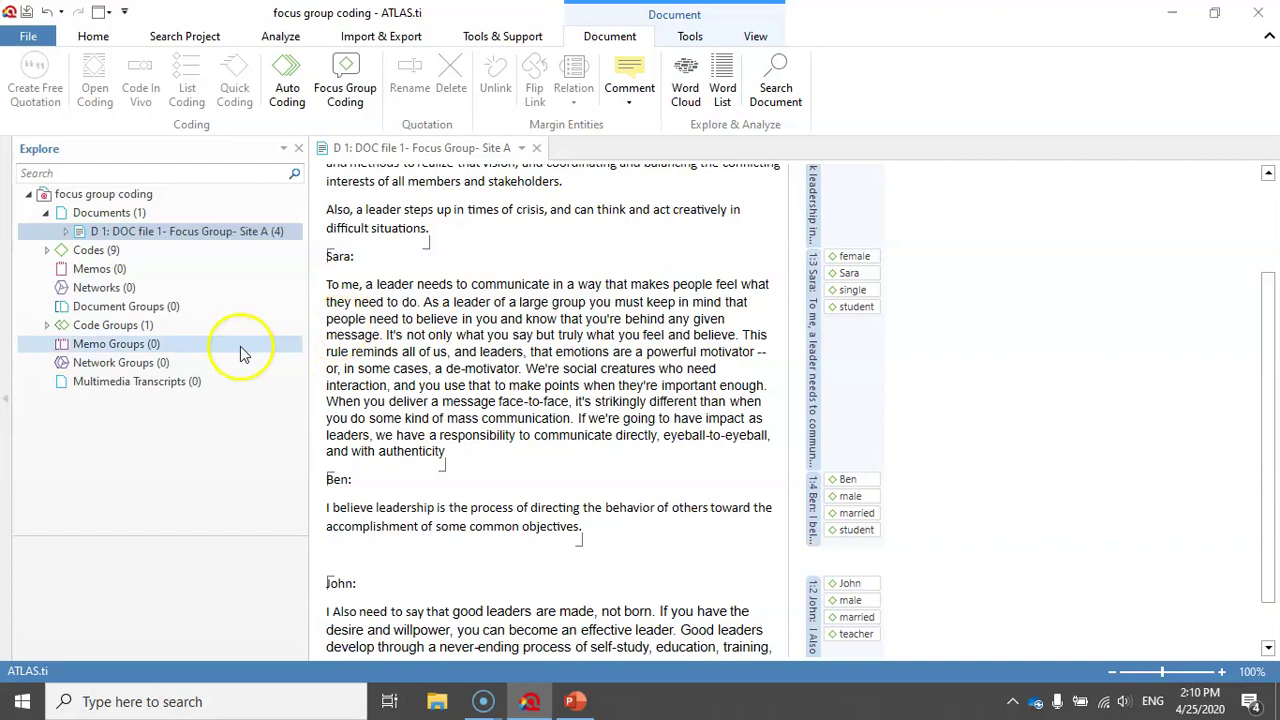
Step: Examine the document's quotations in the project explorer and the codes attached to the first one
left_click(65, 231)
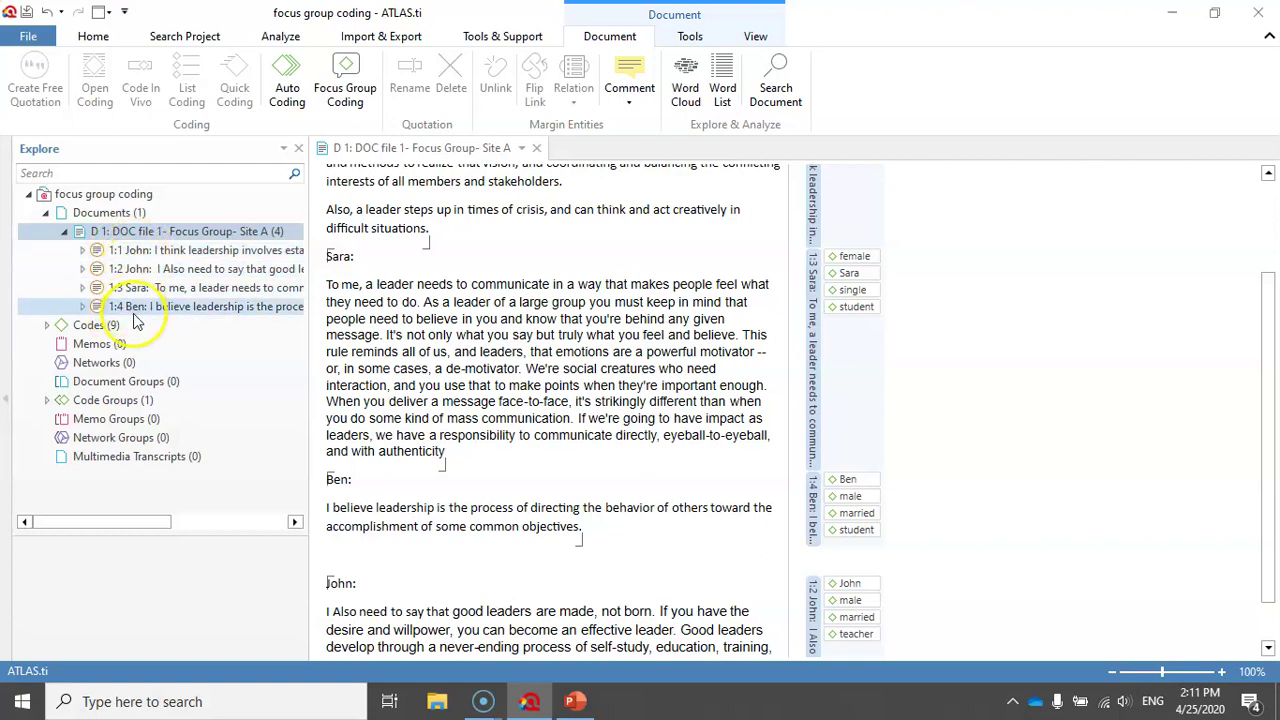
left_click(82, 250)
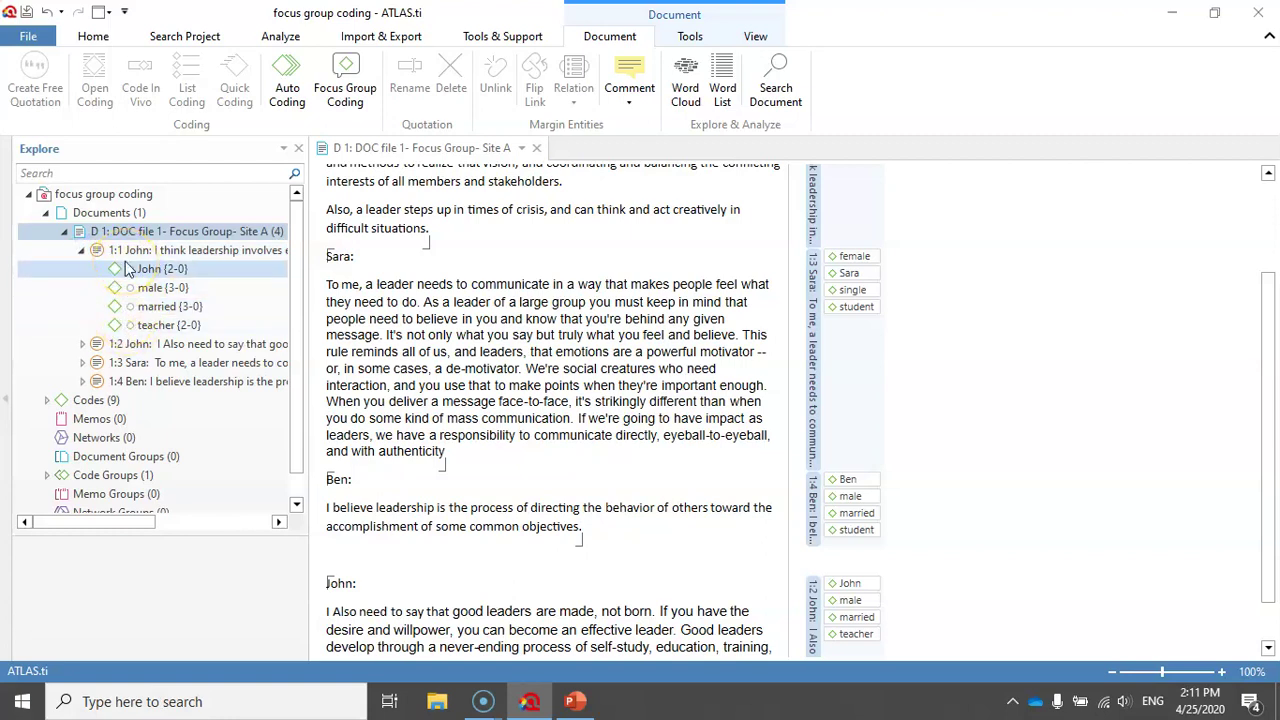
left_click(143, 326)
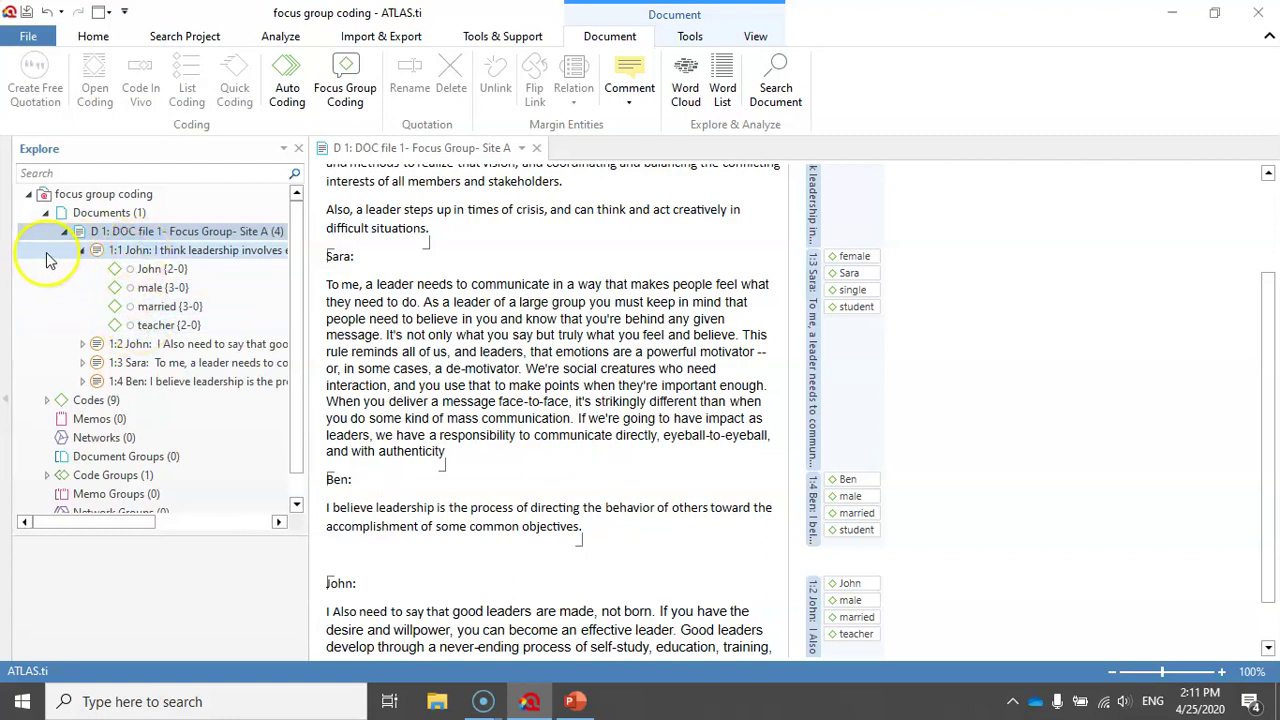
left_click(83, 252)
Step: Widen the document's text area and examine each speaker's quotation together with its codes in the margin
left_click_drag(792, 330, 928, 316)
scroll(857, 300, "up", 2)
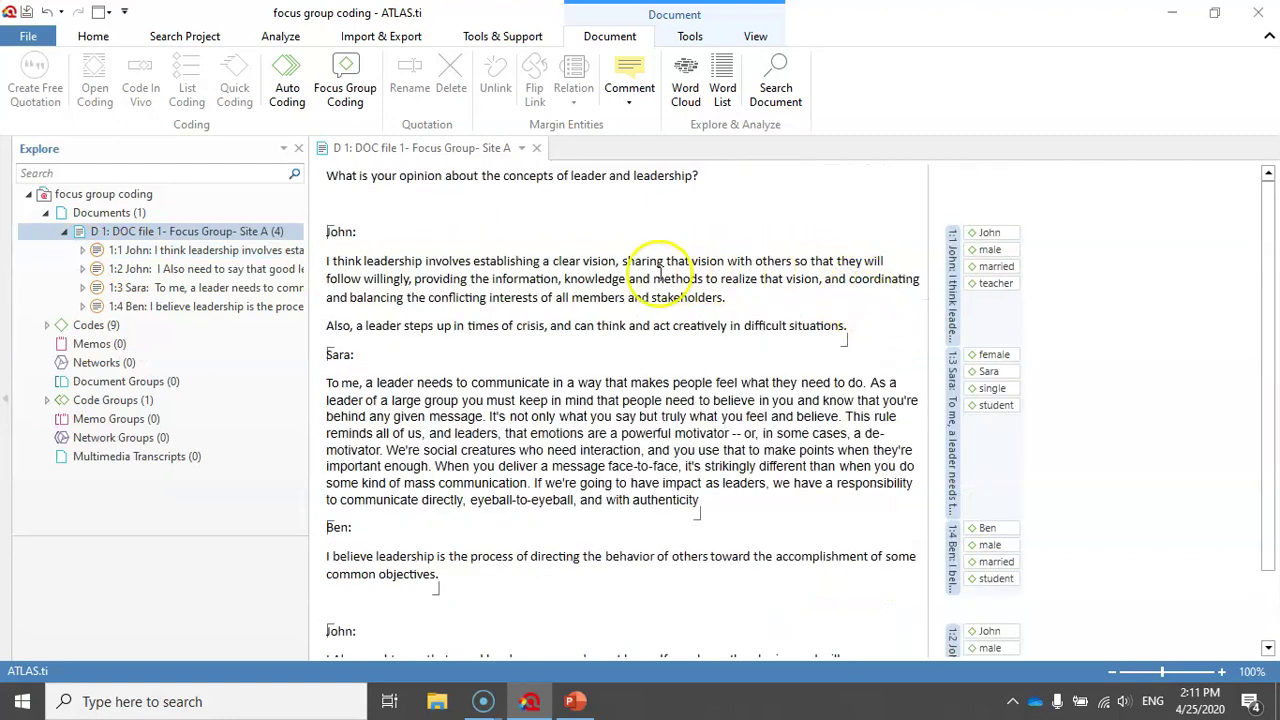
left_click(952, 281)
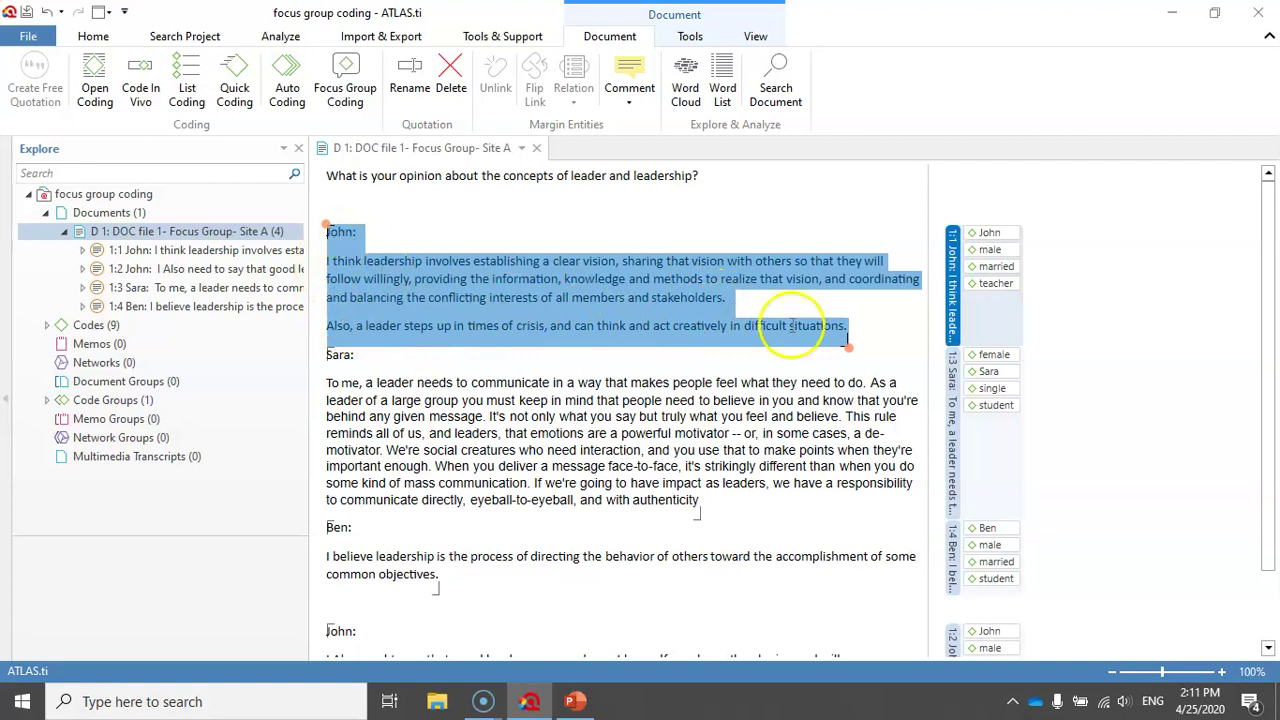
left_click(1010, 238)
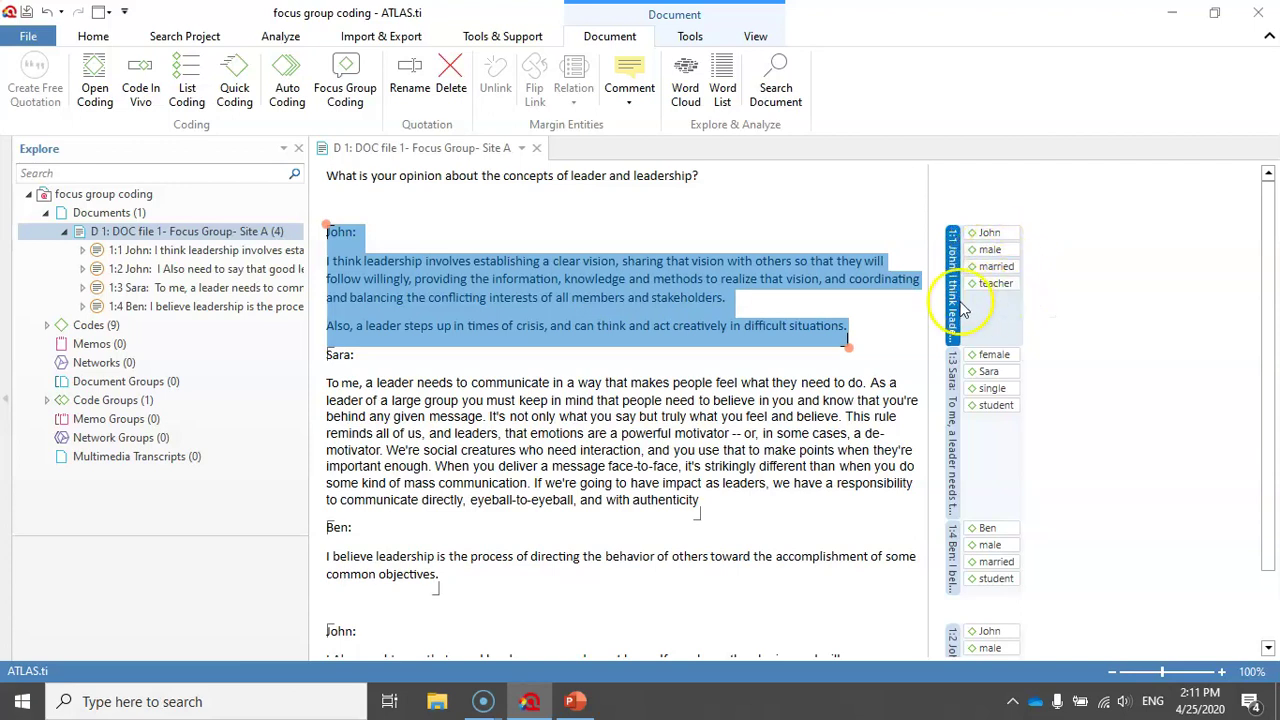
left_click(952, 398)
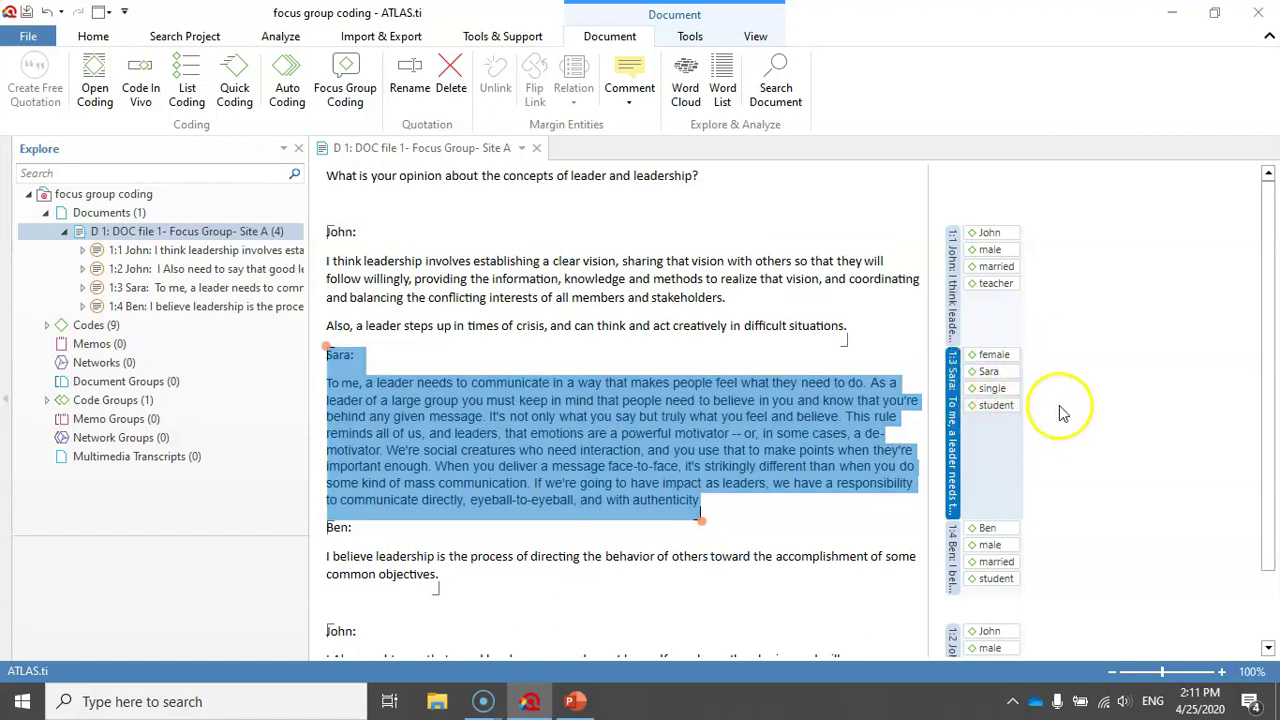
scroll(1060, 420, "down", 1)
left_click(955, 462)
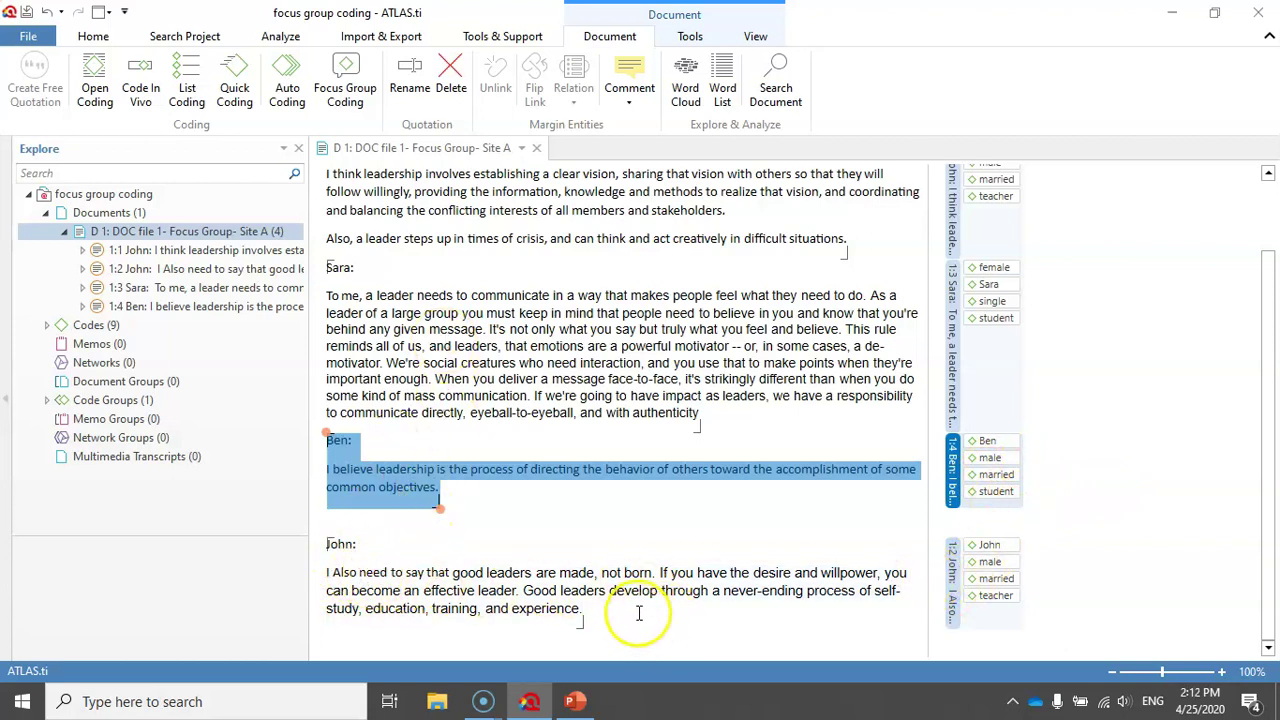
left_click(953, 570)
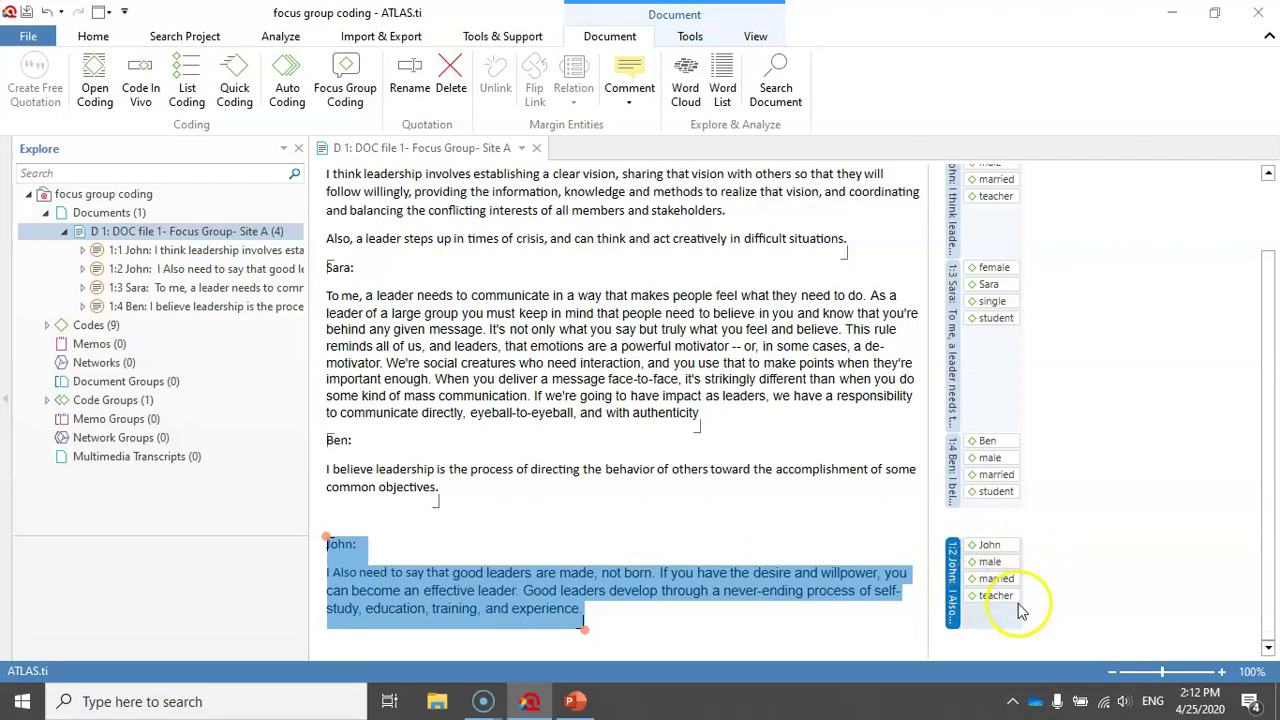
left_click(1085, 508)
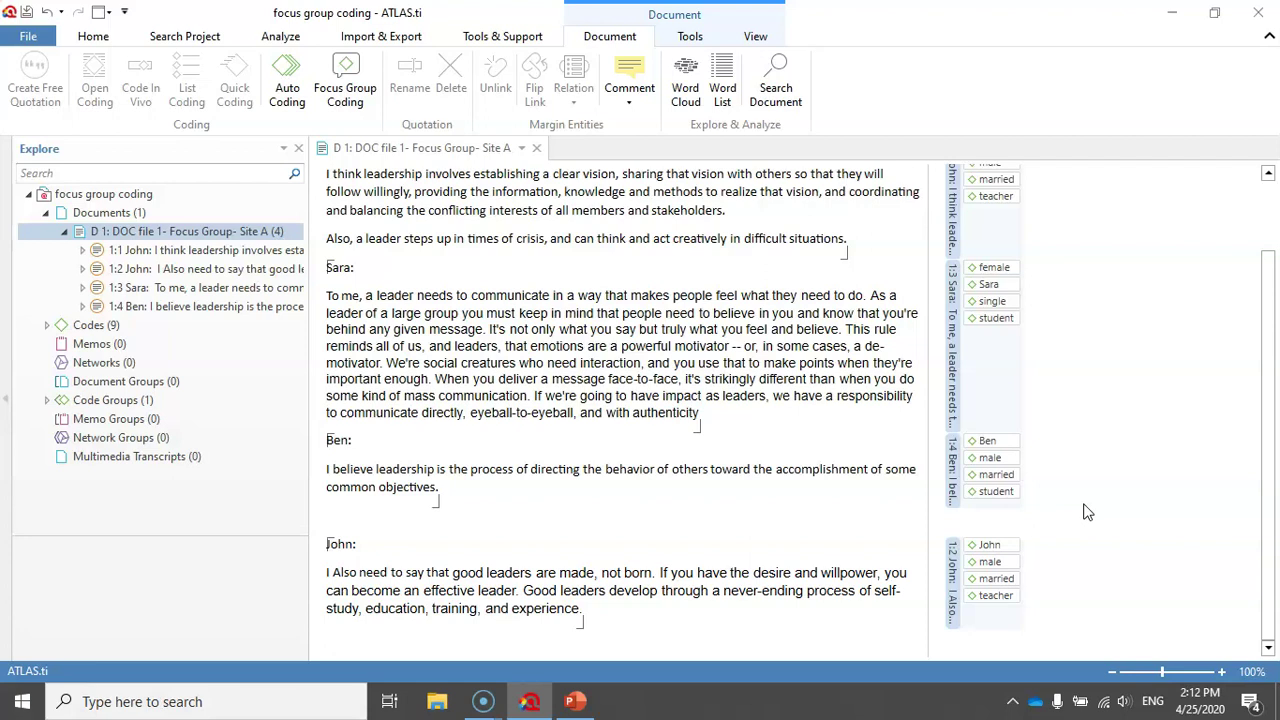
left_click(949, 585)
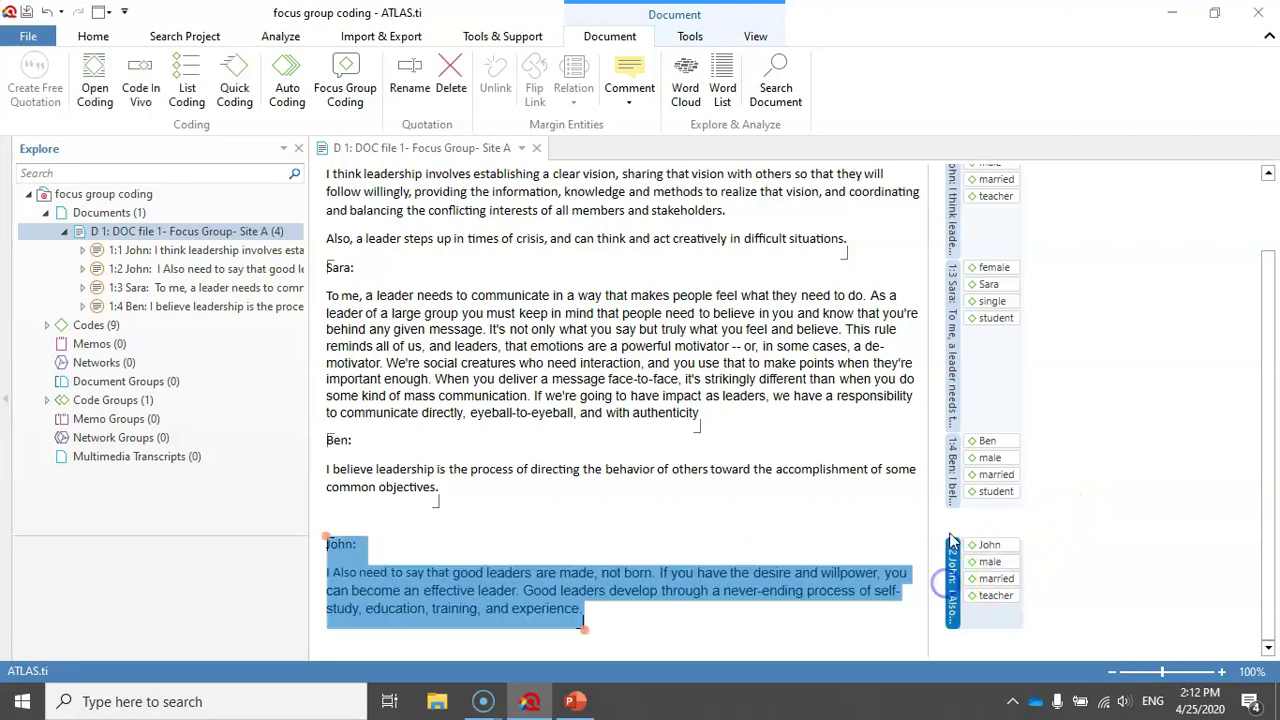
left_click(954, 479)
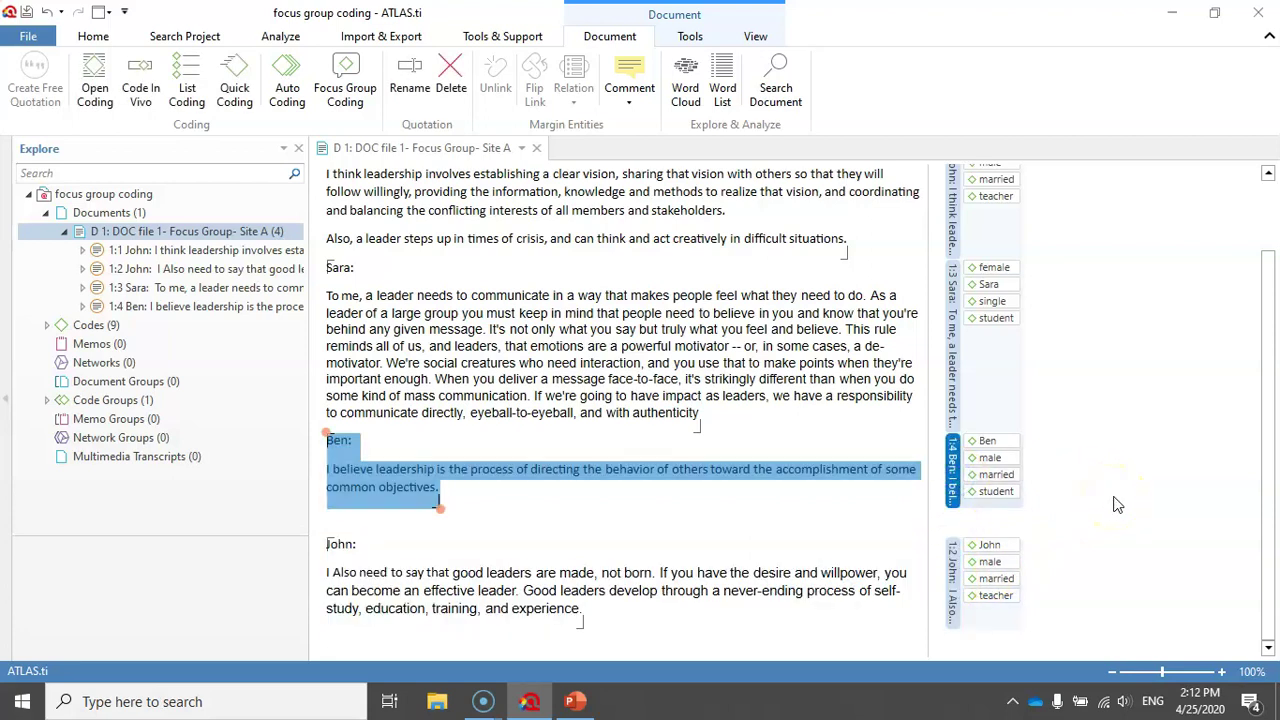